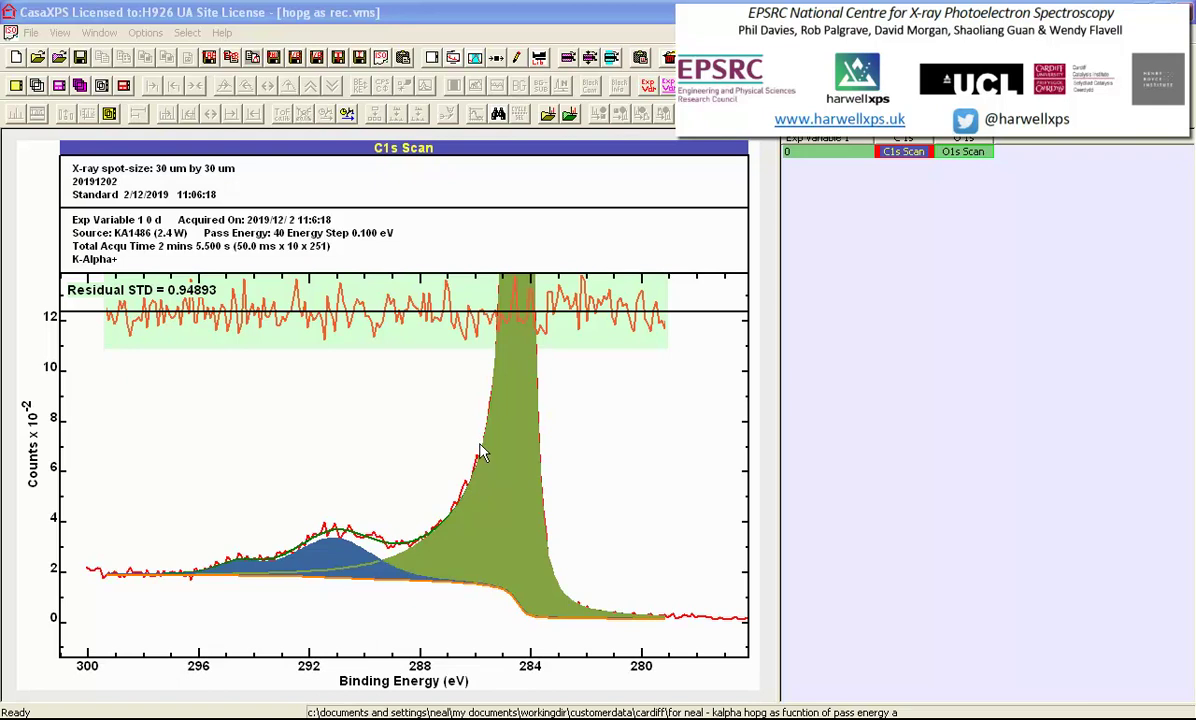
- In the Annotate Tile Display Components options, tick Exclude FWHM, Exclude % Area, Exclude Area and Exclude Position
{"action": "left_click", "coordinate": [515, 57]}
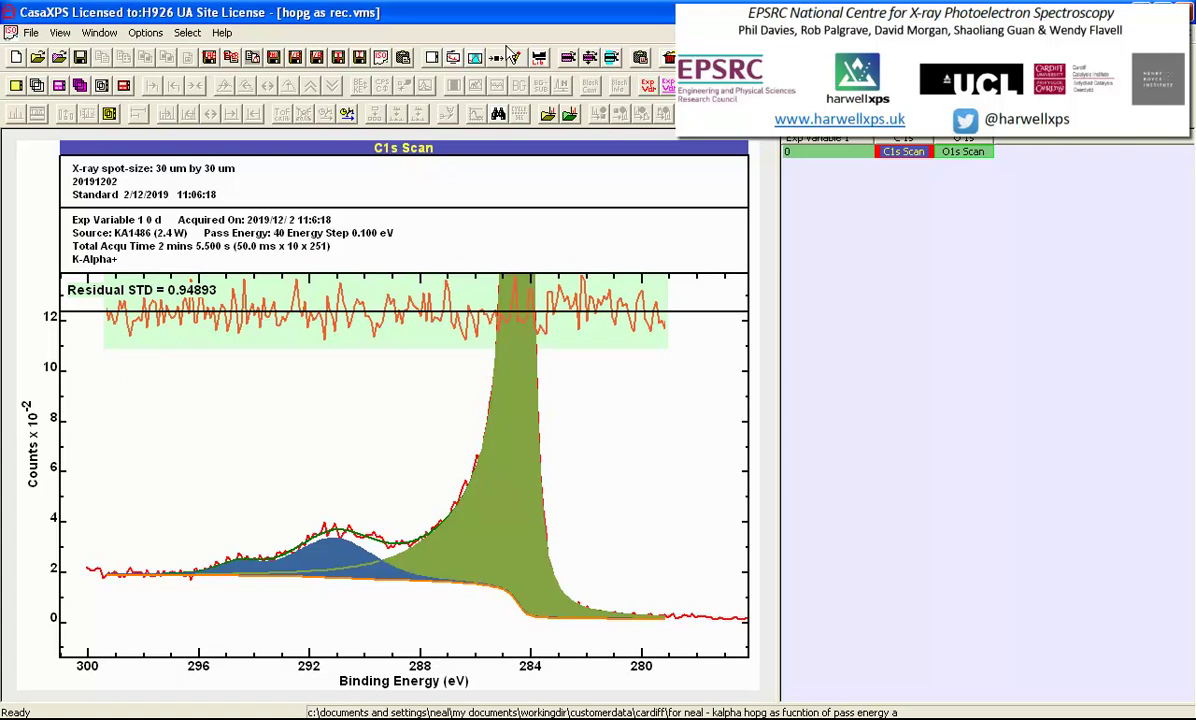
{"action": "left_click_drag", "start_coordinate": [512, 99], "coordinate": [878, 177]}
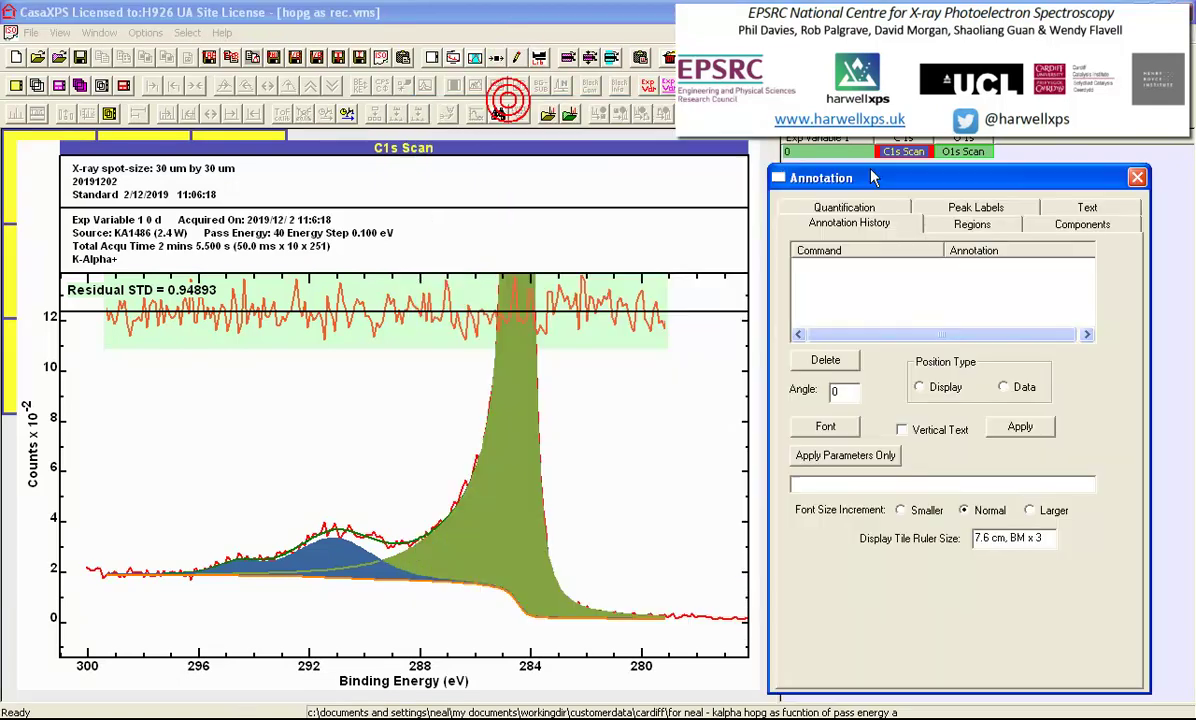
{"action": "left_click", "coordinate": [1082, 224]}
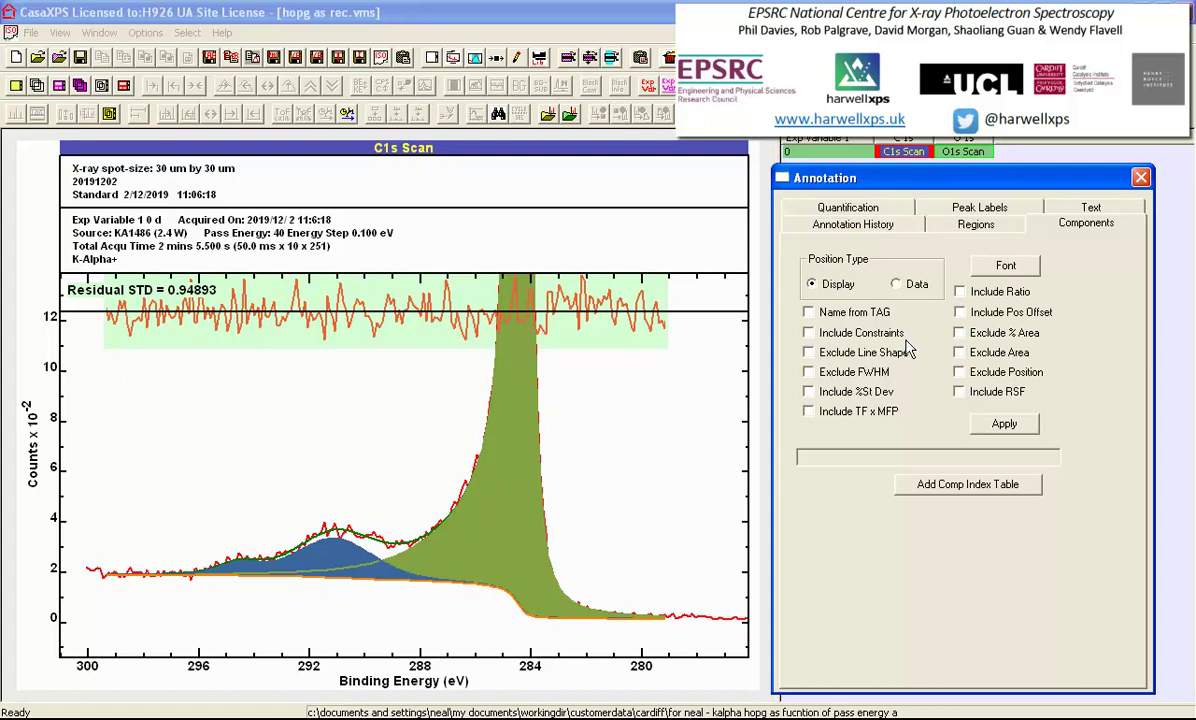
{"action": "left_click", "coordinate": [808, 371]}
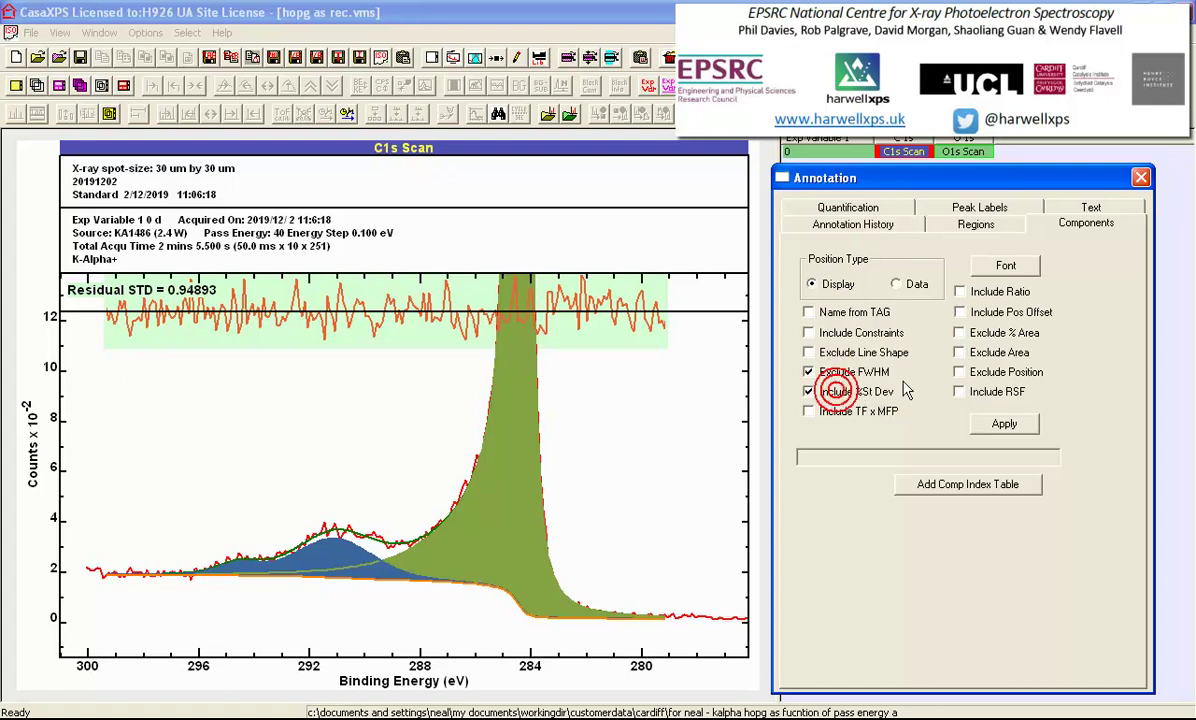
{"action": "left_click", "coordinate": [958, 333]}
{"action": "left_click", "coordinate": [960, 358]}
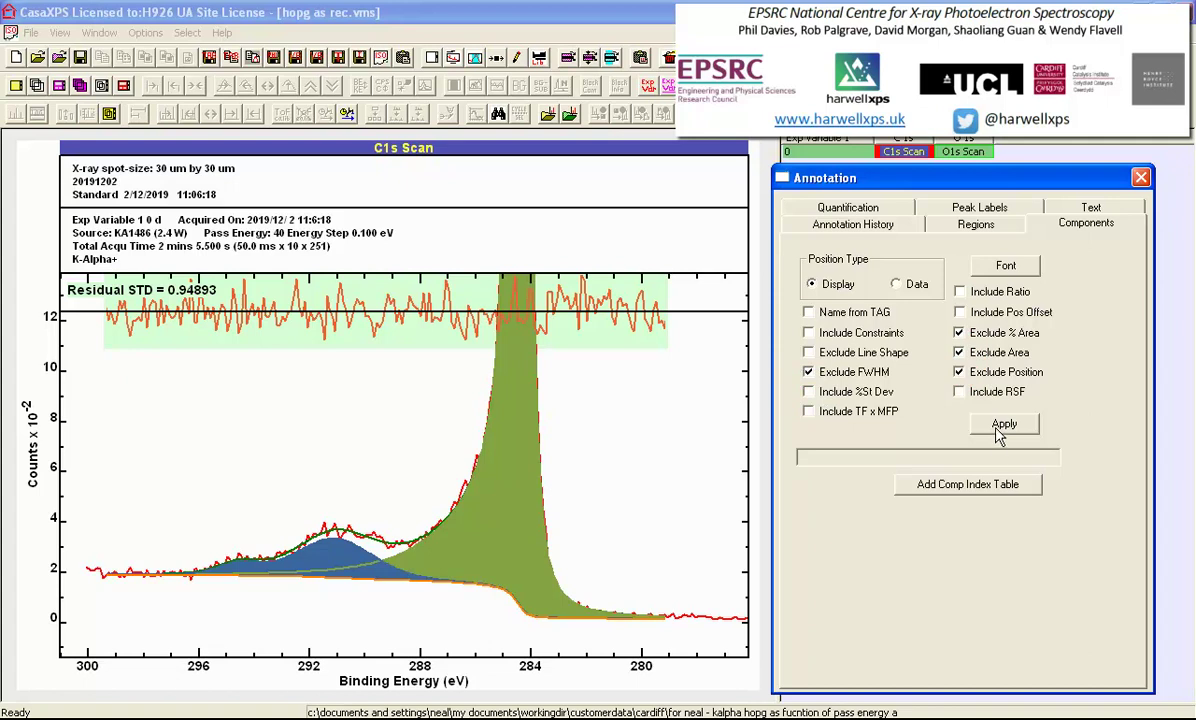
{"action": "left_click", "coordinate": [995, 376]}
- Apply the component annotation, adding a name and line-shape table for the three C 1s peaks
{"action": "left_click", "coordinate": [1004, 423]}
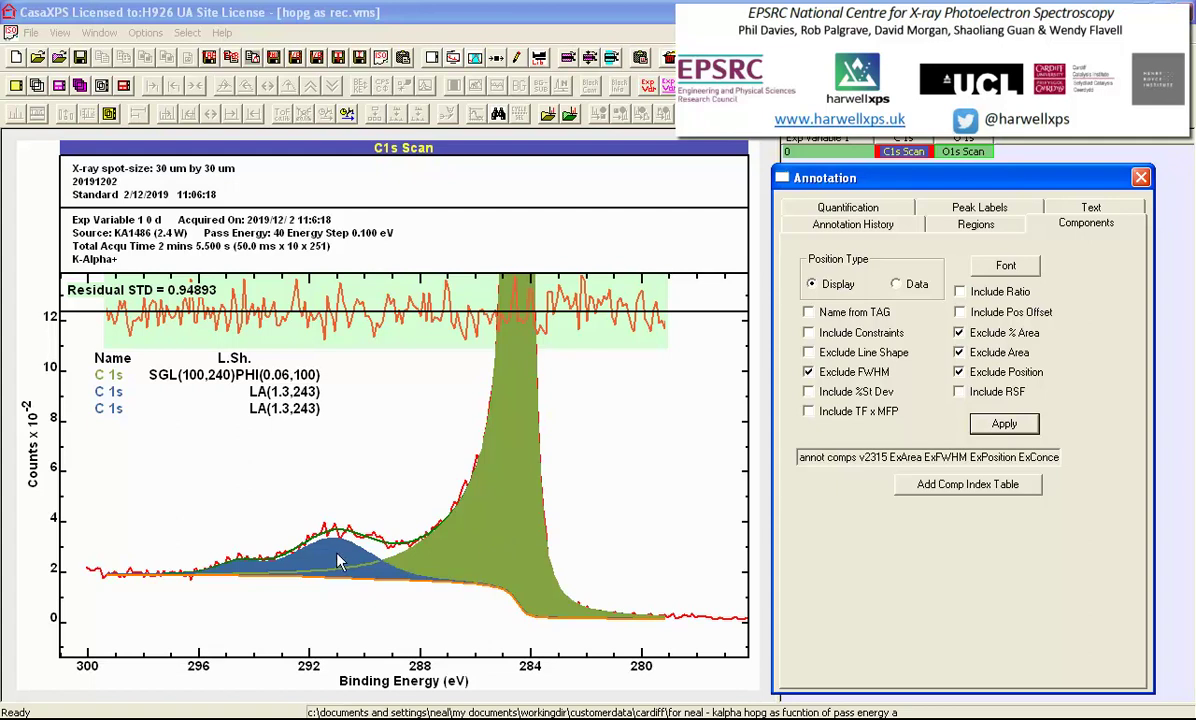
- Apply peak labels so each fitted component shows its C 1s name above the peak
{"action": "left_click", "coordinate": [485, 544]}
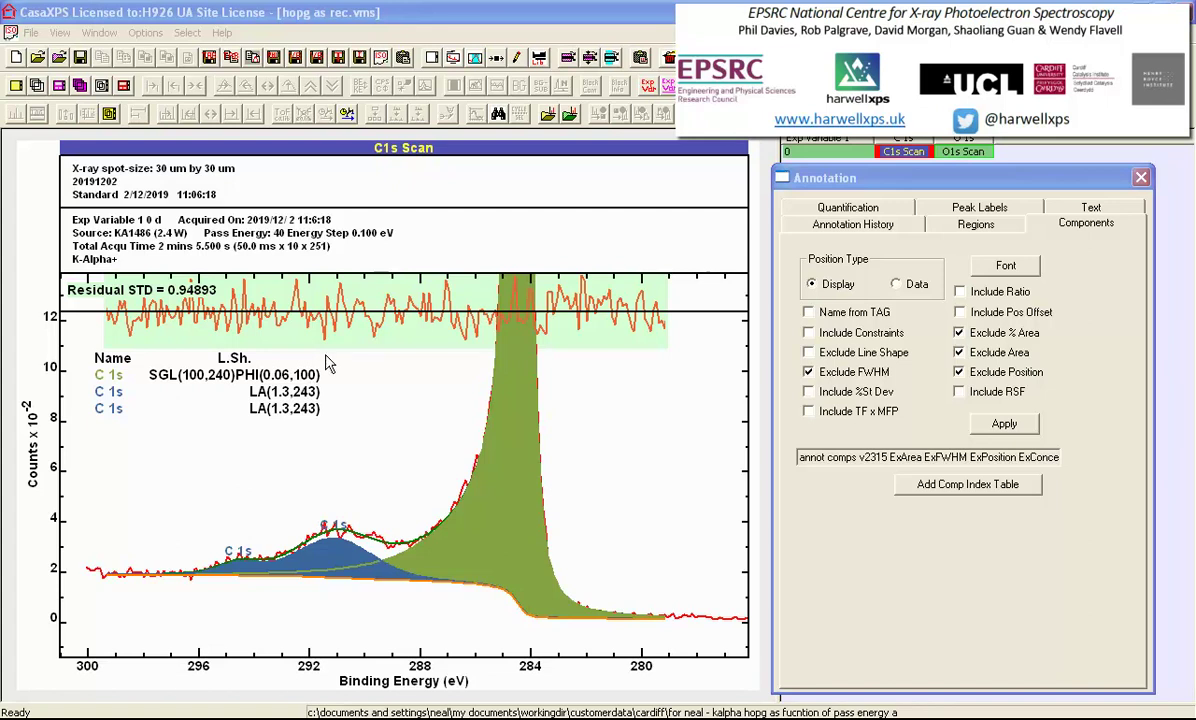
- Open the Uniqueness Plot lineshape scan for component A's SGL(100,240)PHI(0.06,100) line shape
{"action": "left_click", "coordinate": [474, 60]}
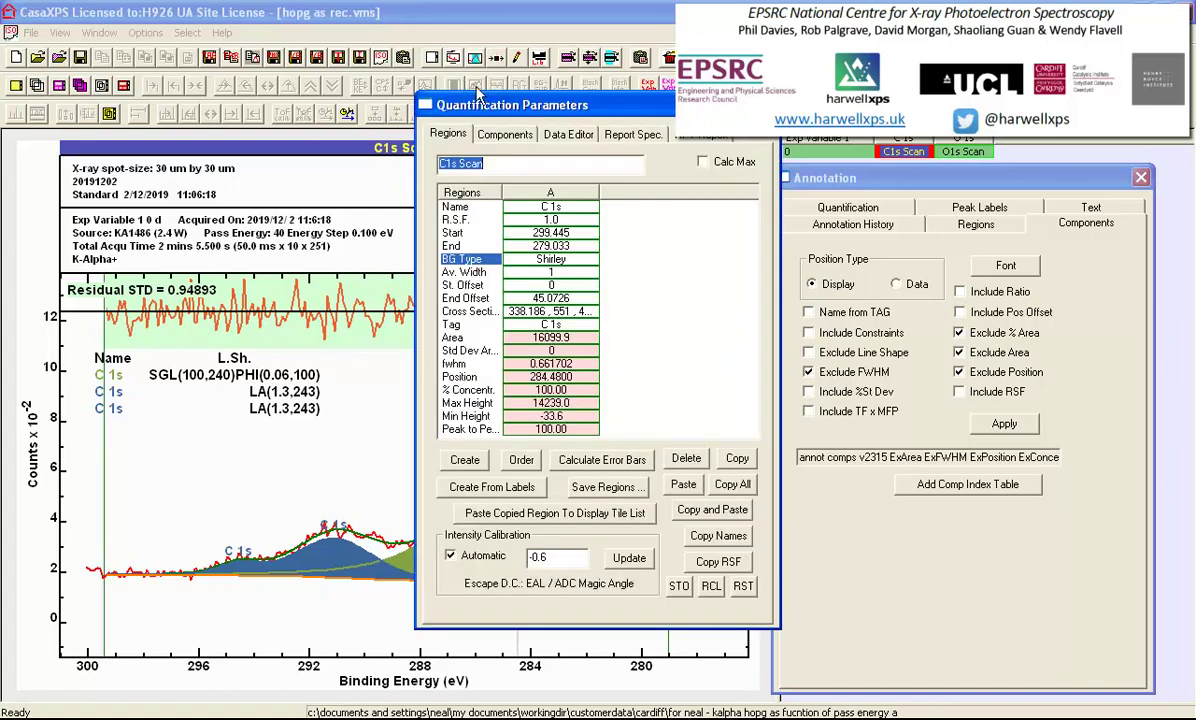
{"action": "left_click", "coordinate": [494, 134]}
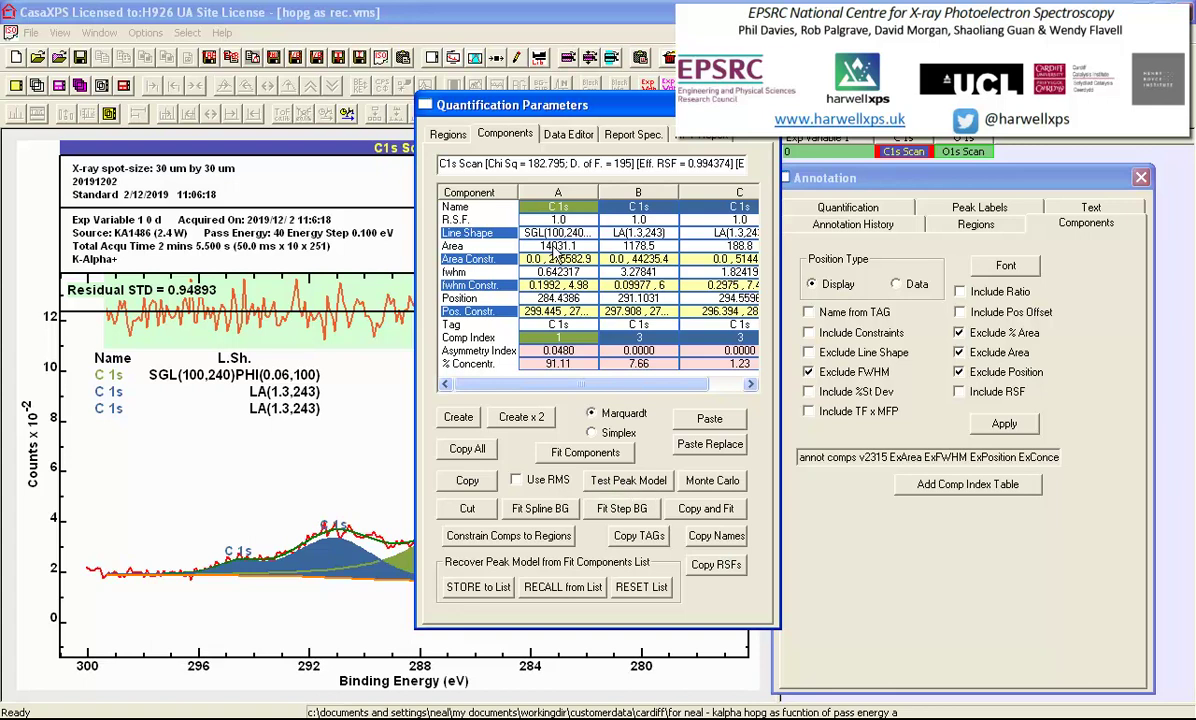
{"action": "left_click", "coordinate": [528, 231]}
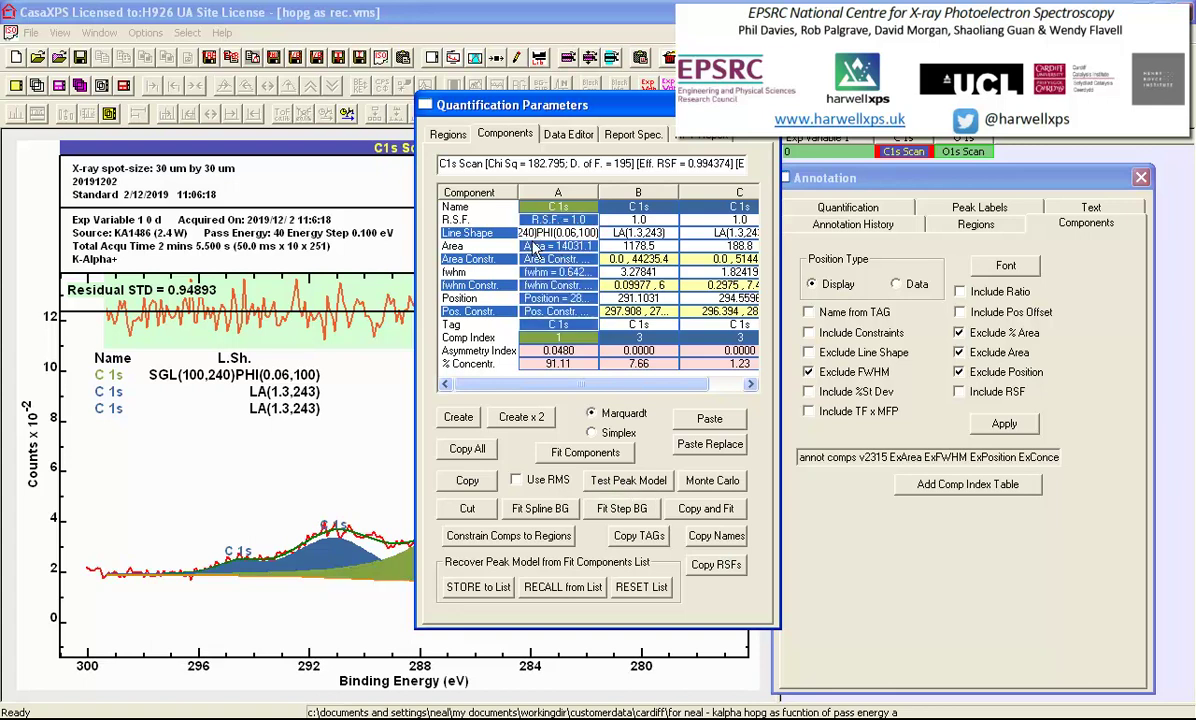
{"action": "left_click", "coordinate": [624, 482]}
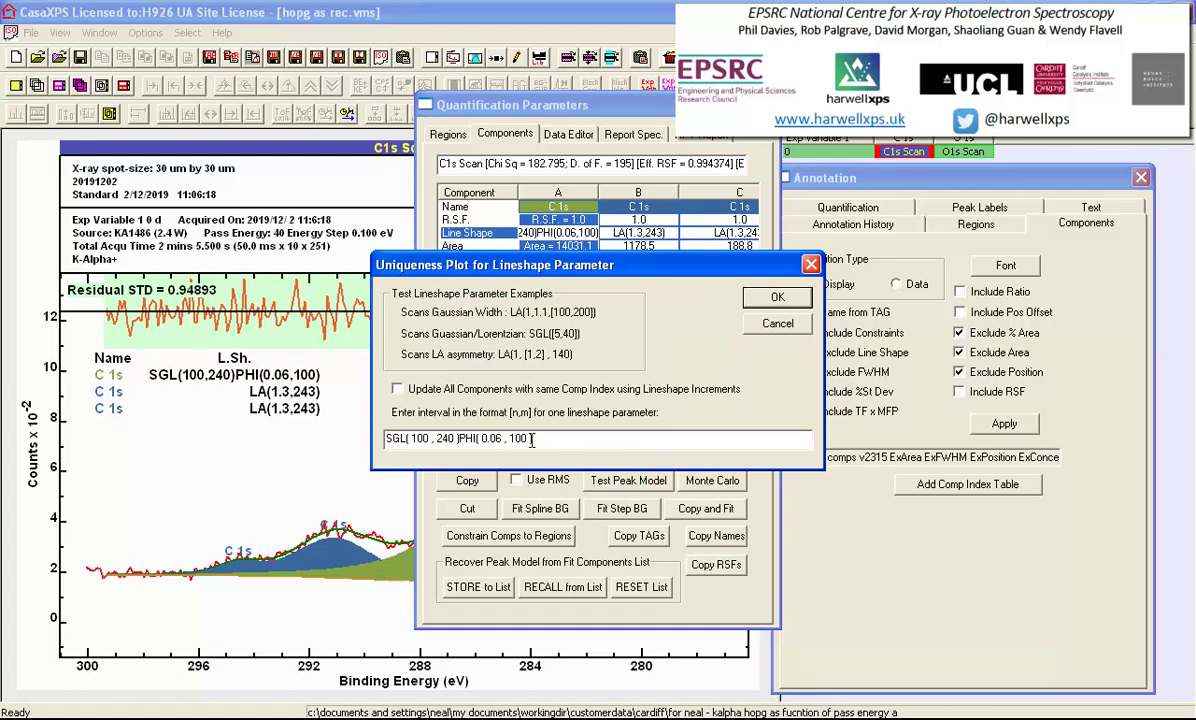
{"action": "left_click", "coordinate": [411, 439]}
- Look over the interval expression, then dismiss the Uniqueness Plot dialog with the interval left unchanged
{"action": "left_click", "coordinate": [510, 441]}
{"action": "left_click", "coordinate": [528, 441]}
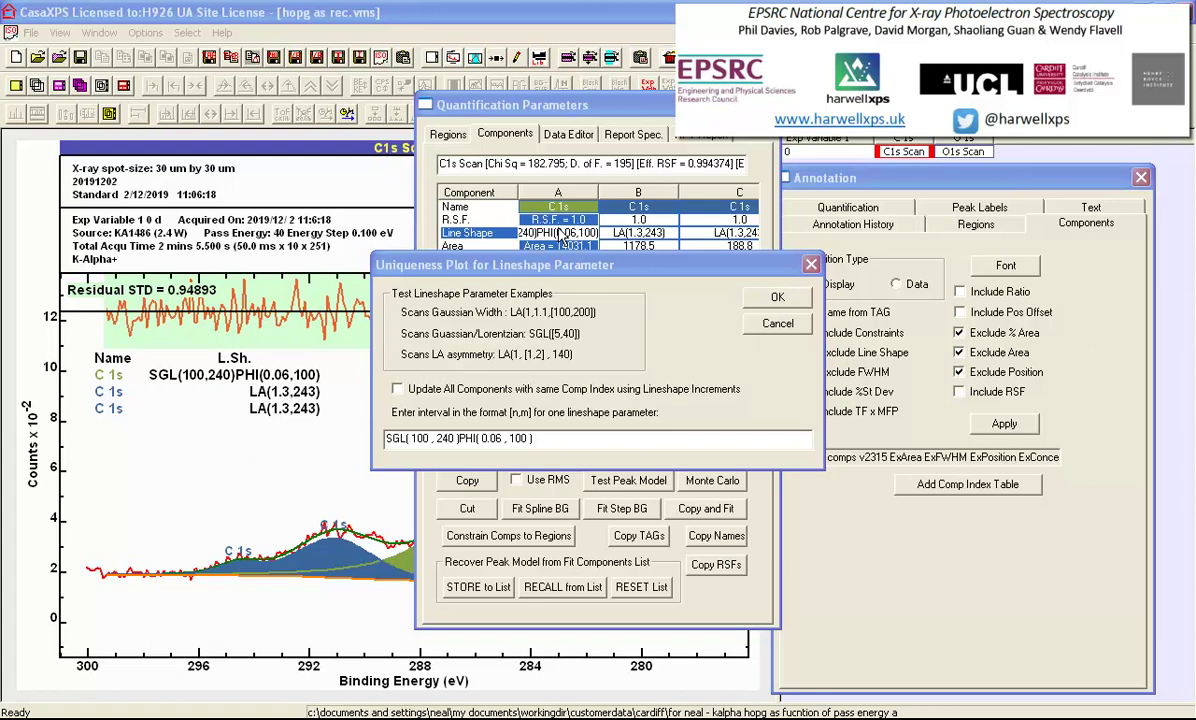
{"action": "left_click", "coordinate": [479, 438]}
{"action": "left_click", "coordinate": [811, 264]}
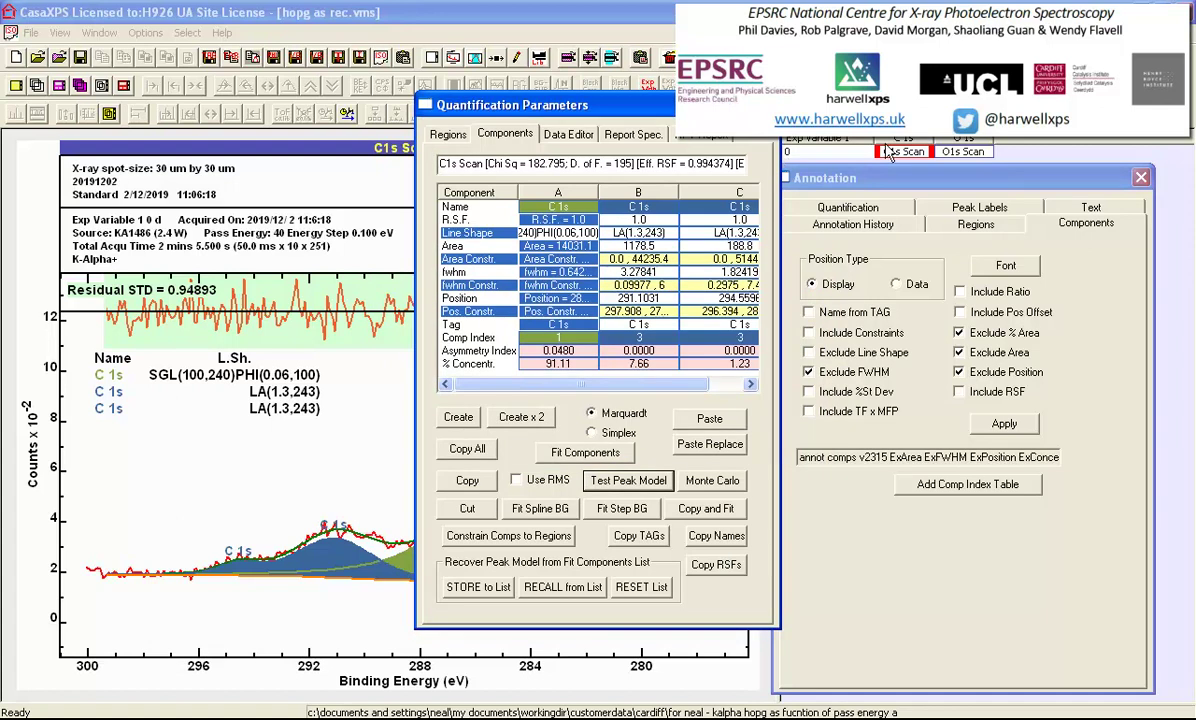
- Copy the selected C1s scan block into a new document
{"action": "left_click", "coordinate": [832, 148]}
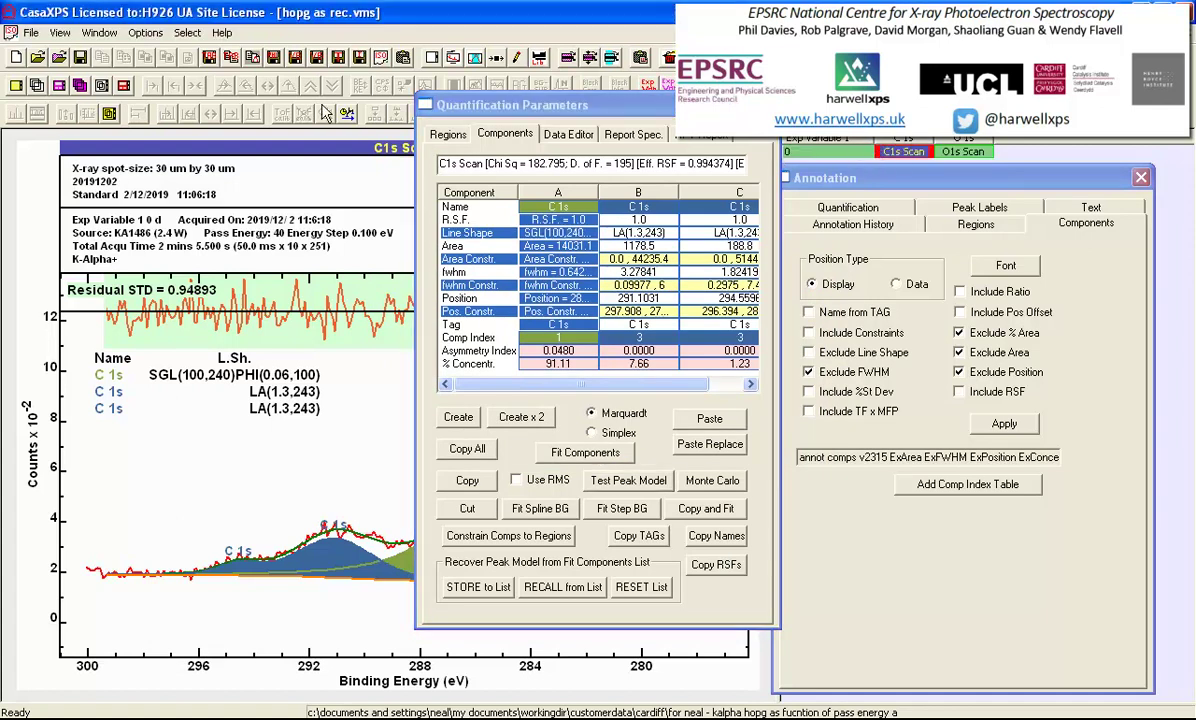
{"action": "left_click", "coordinate": [20, 58]}
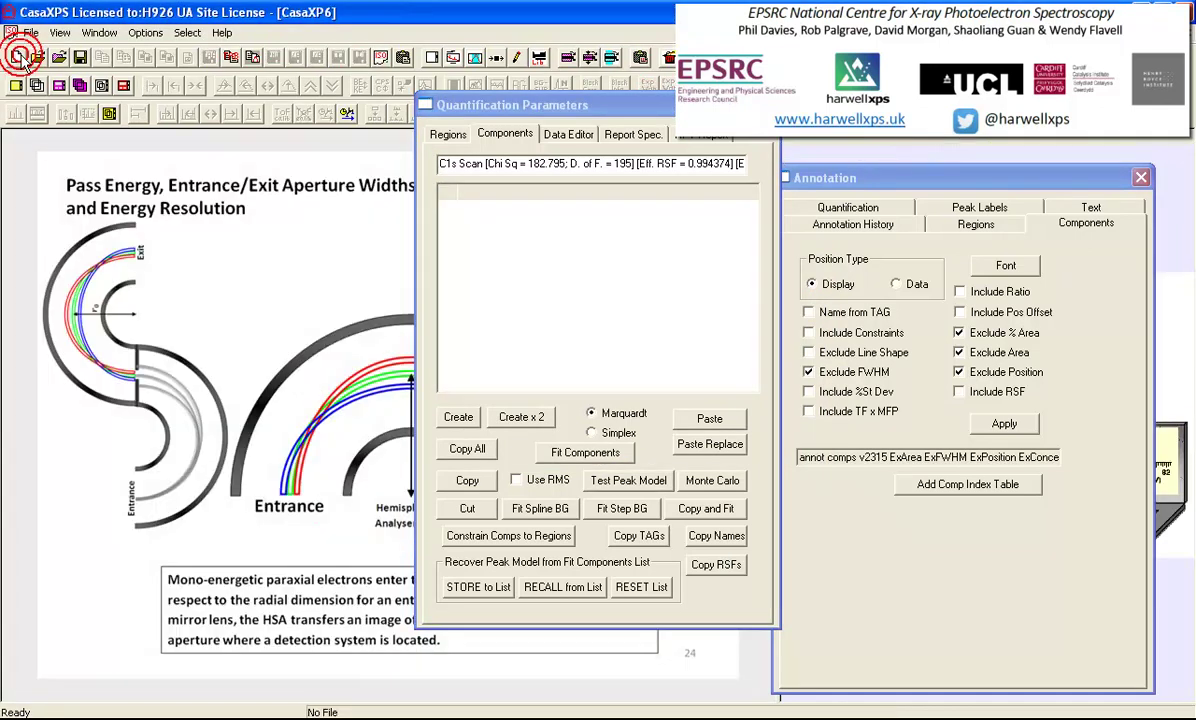
{"action": "left_click", "coordinate": [643, 60]}
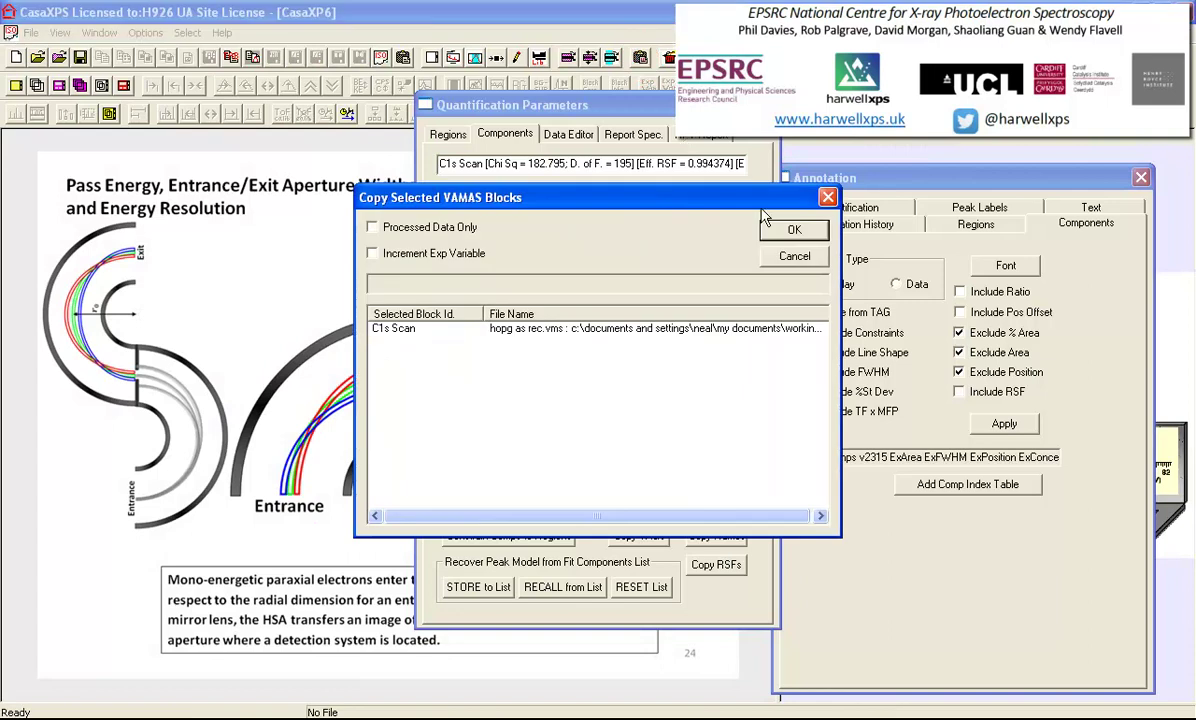
{"action": "left_click", "coordinate": [783, 238]}
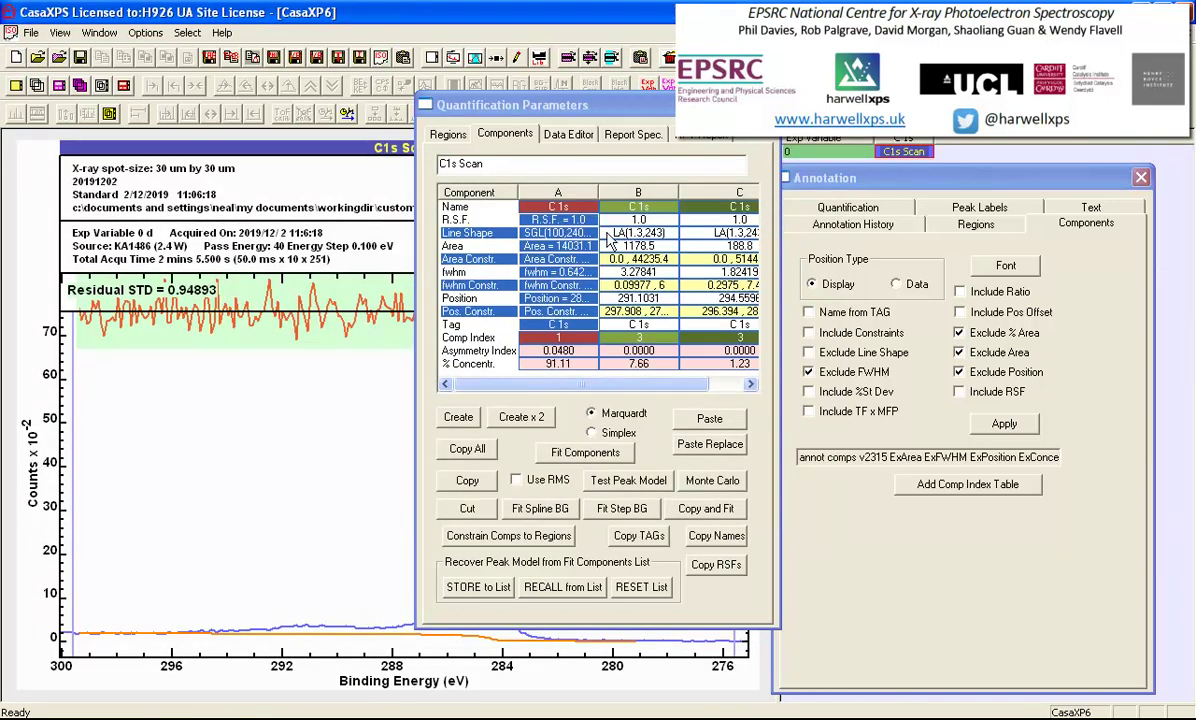
- Delete LA components B and C, then select component A's area constraint for editing
{"action": "left_click", "coordinate": [603, 225]}
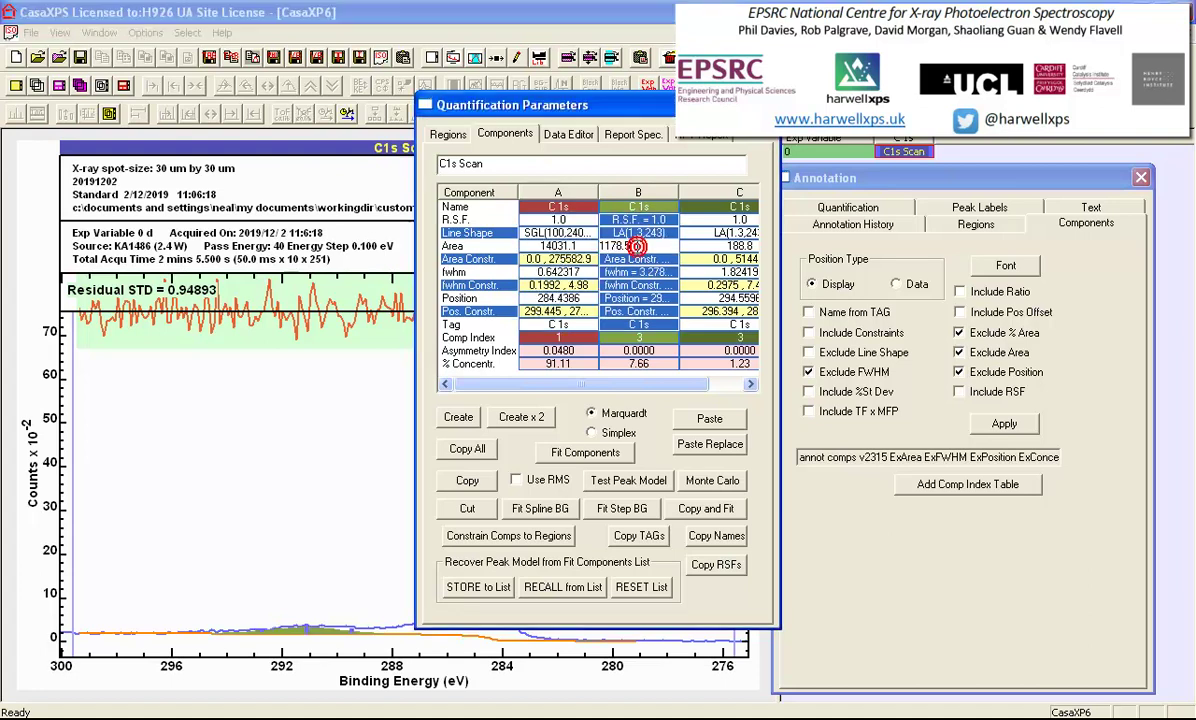
{"action": "left_click", "coordinate": [468, 510]}
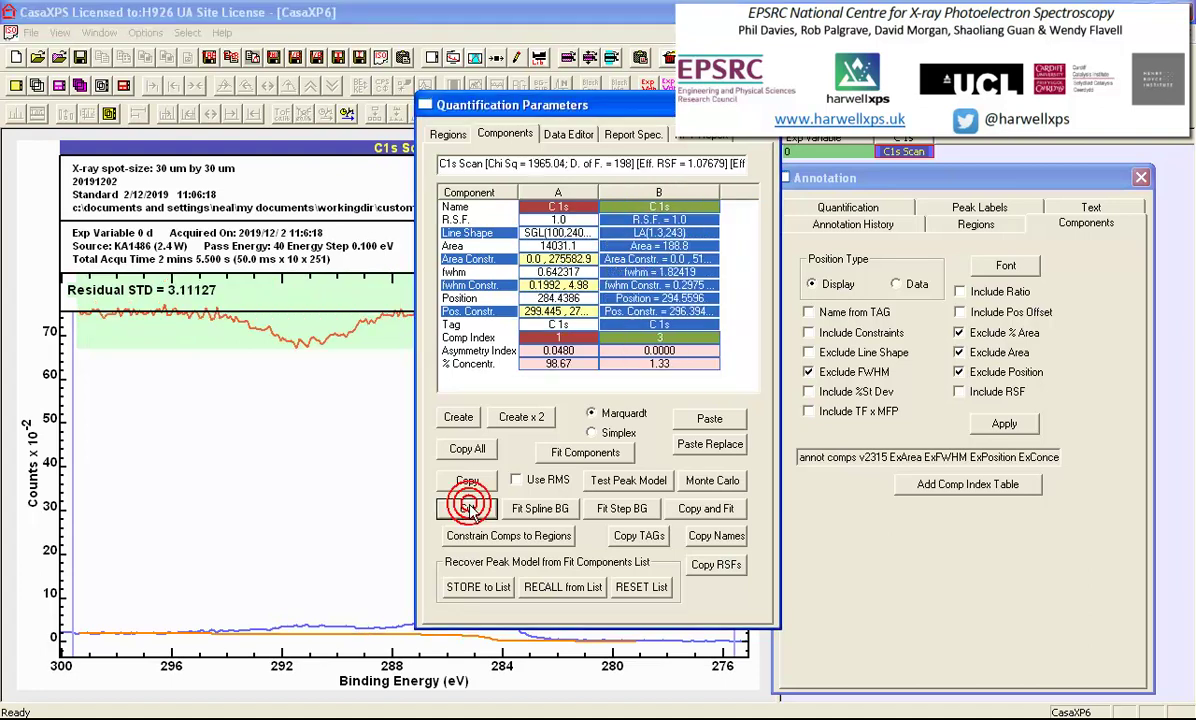
{"action": "left_click", "coordinate": [468, 510]}
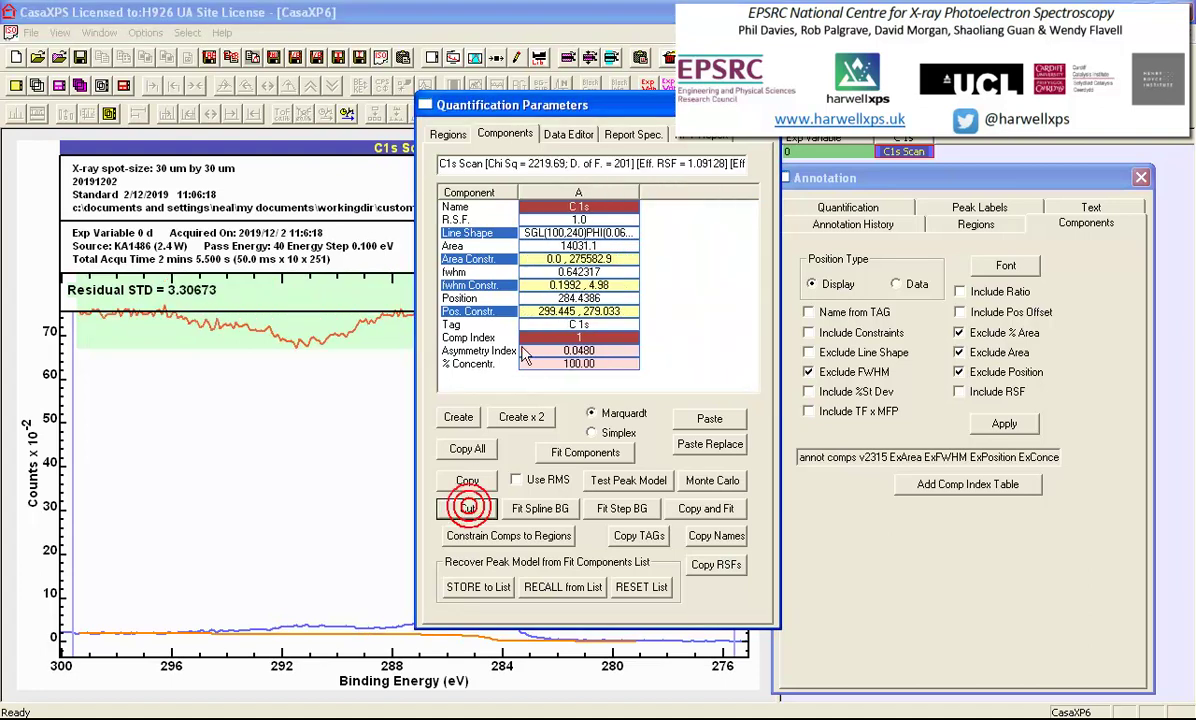
{"action": "left_click", "coordinate": [567, 233]}
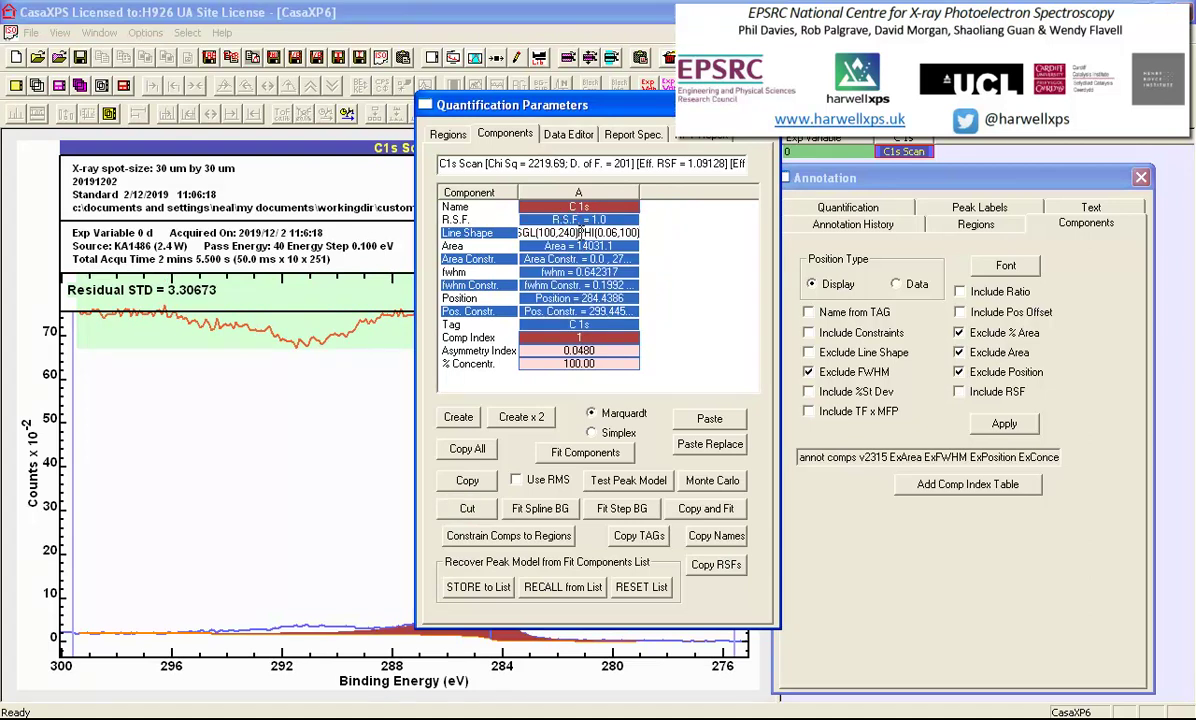
{"action": "left_click", "coordinate": [590, 258]}
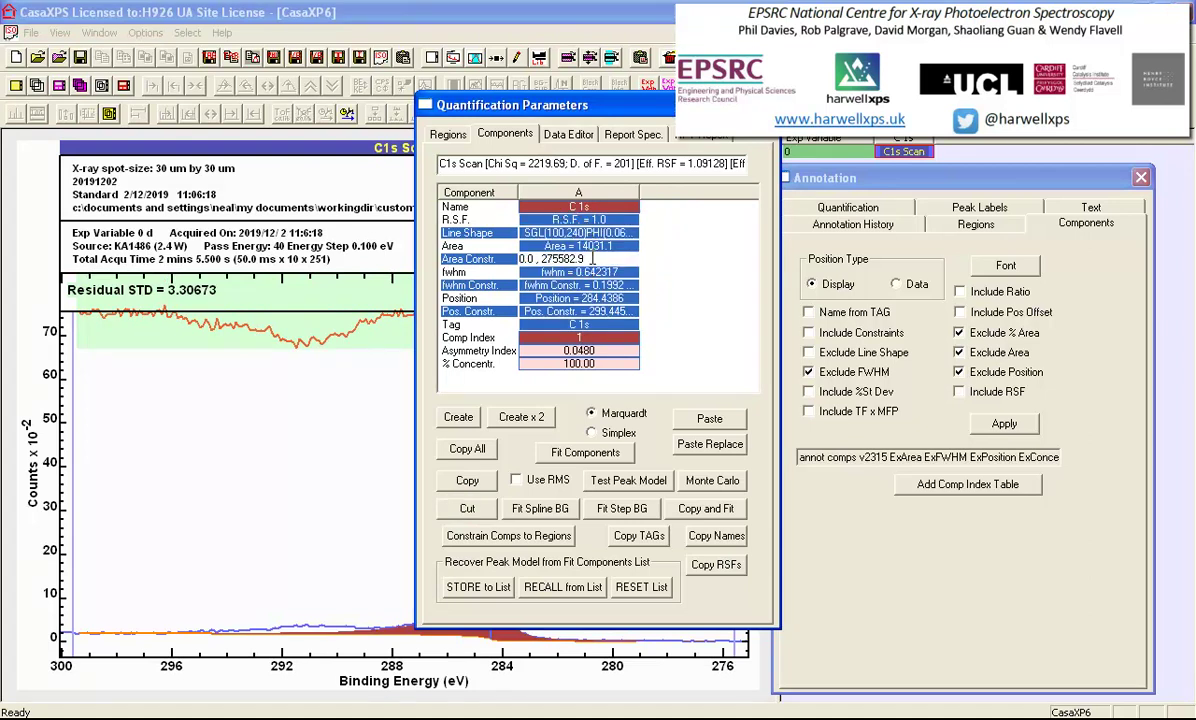
{"action": "left_click_drag", "start_coordinate": [592, 258], "coordinate": [519, 259]}
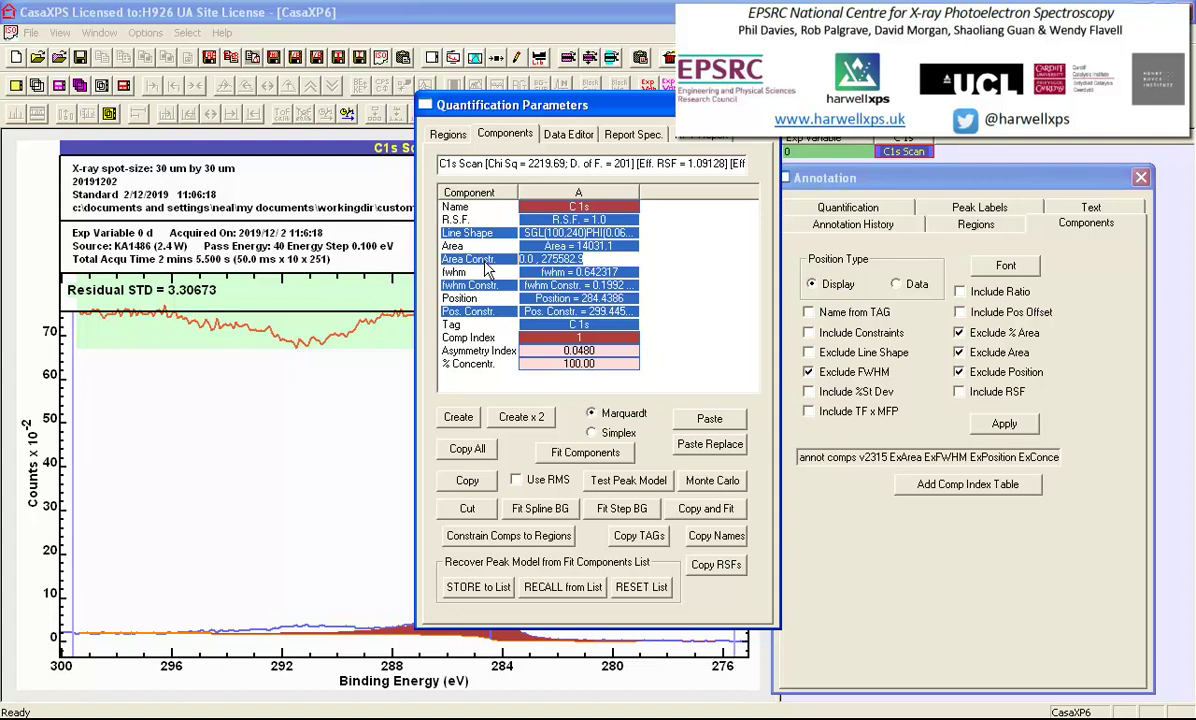
- Fix component A's area with -1, fwhm with '1e-005 , 2.642' and position at 284.4386
{"action": "type", "text": "-1"}
{"action": "key", "text": "Return"}
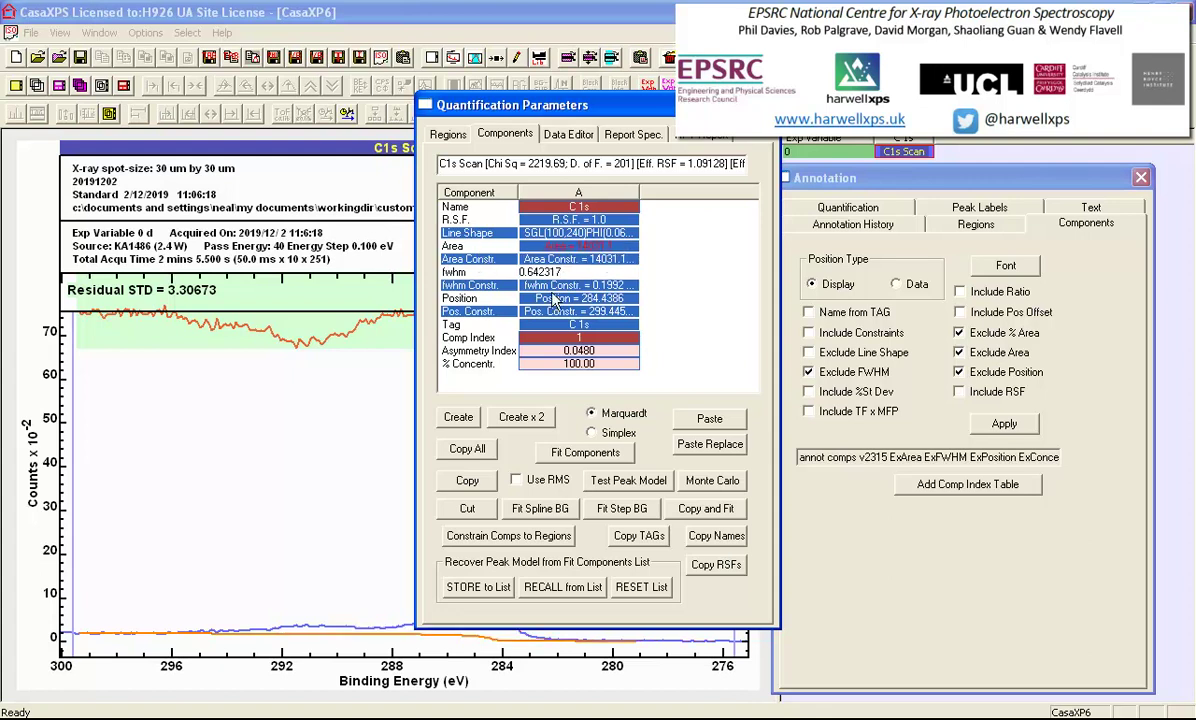
{"action": "left_click", "coordinate": [597, 286]}
{"action": "type", "text": "1e-005 , 2.642"}
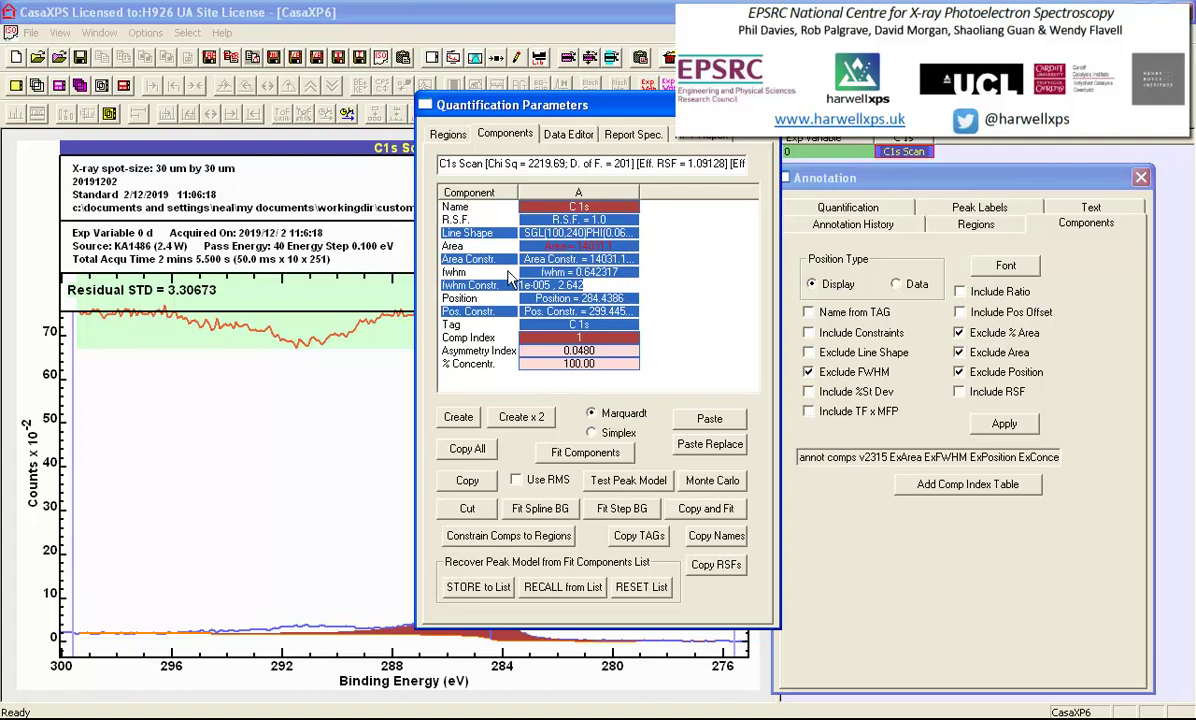
{"action": "key", "text": "Return"}
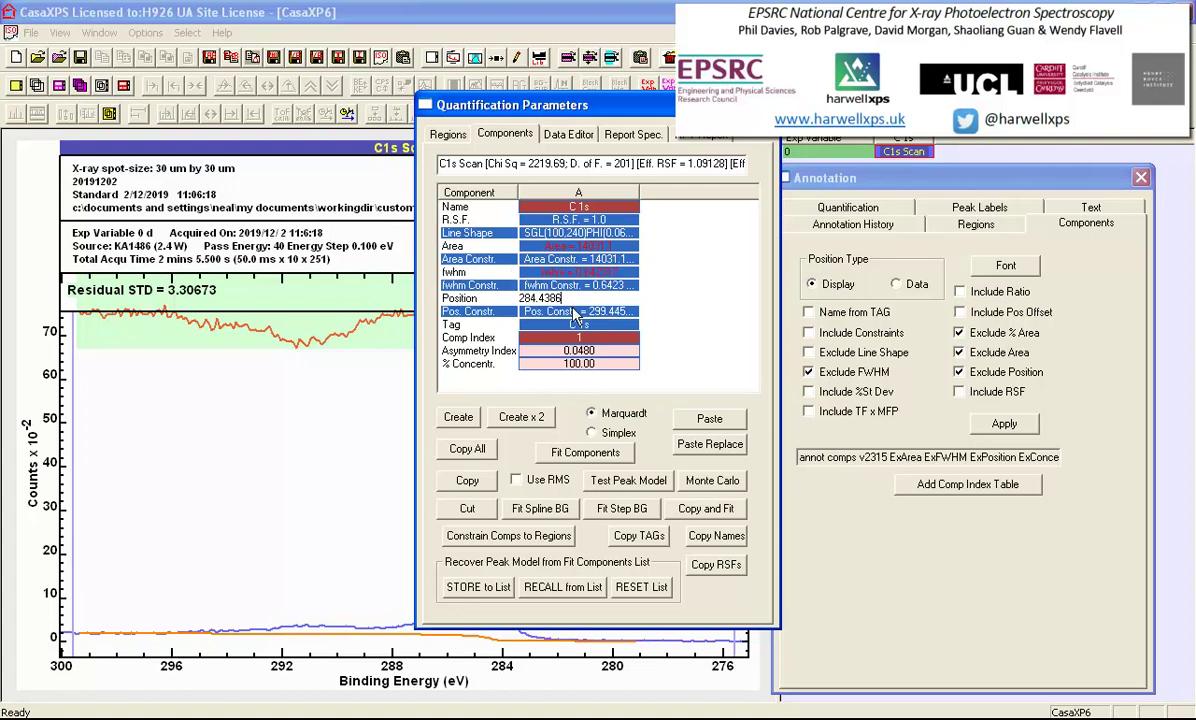
{"action": "left_click", "coordinate": [608, 311]}
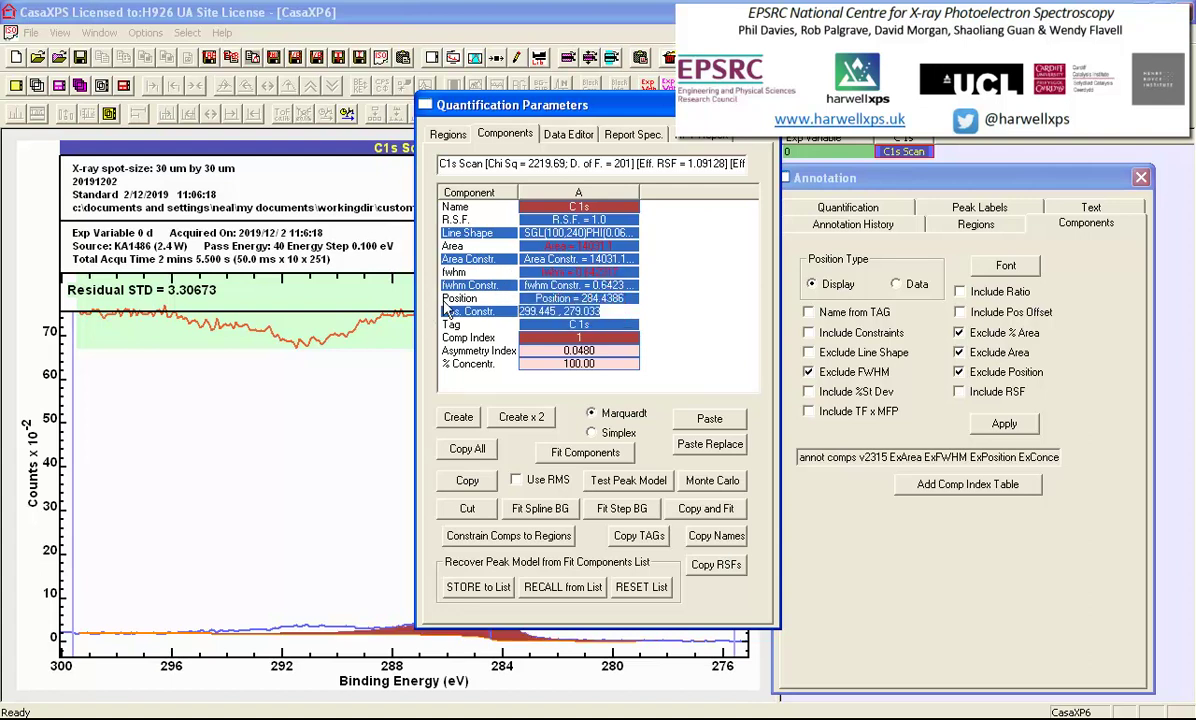
{"action": "key", "text": "Return"}
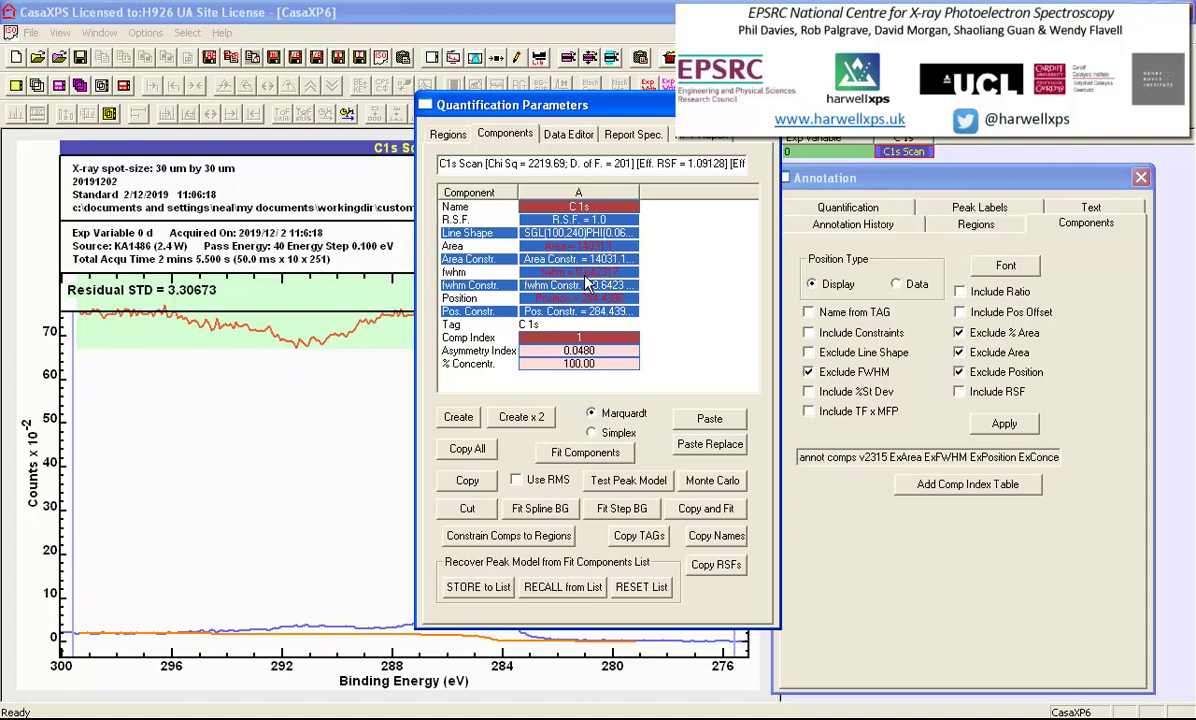
- Drag the C1s region limits outward to 300.08 and 275.08 eV
{"action": "left_click", "coordinate": [447, 134]}
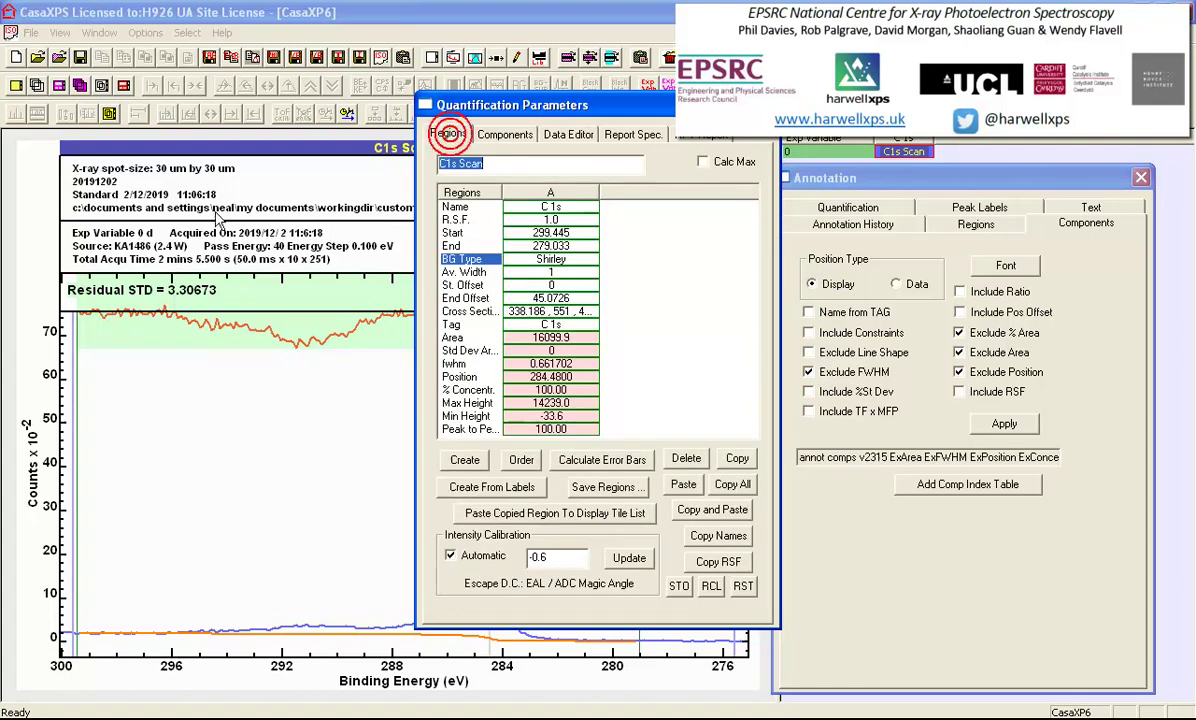
{"action": "left_click_drag", "start_coordinate": [90, 420], "coordinate": [63, 405]}
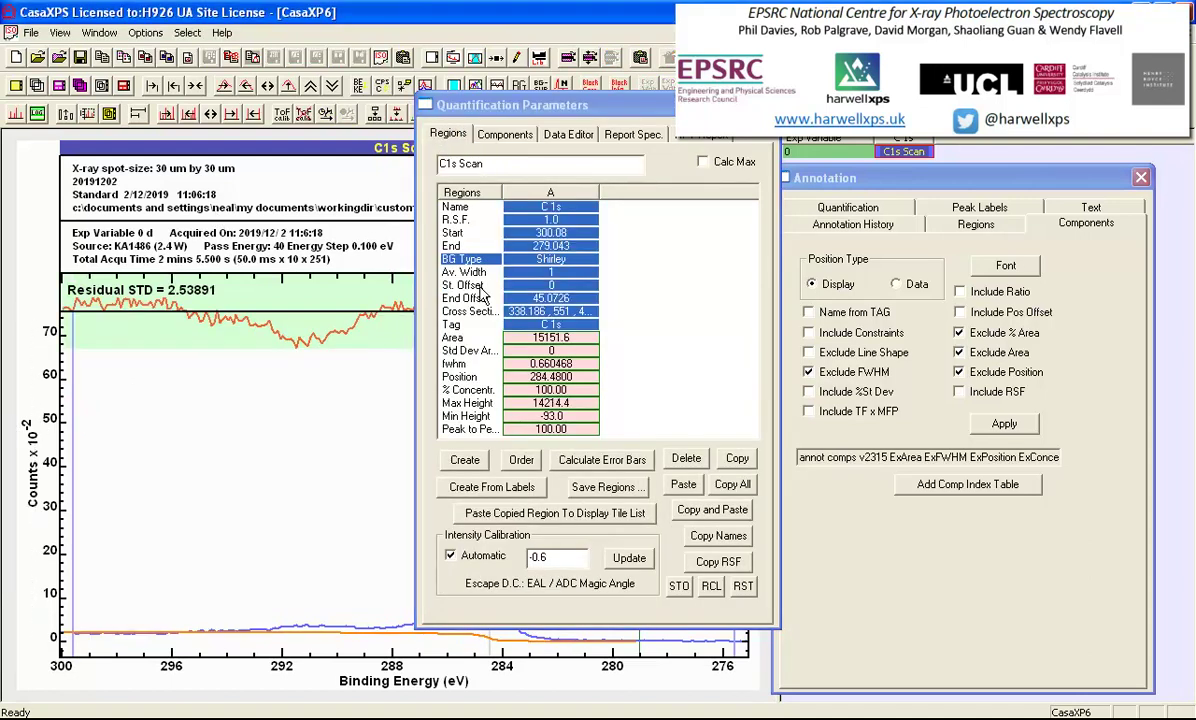
{"action": "mouse_move", "coordinate": [505, 105]}
{"action": "left_mouse_down"}
{"action": "mouse_move", "coordinate": [659, 104]}
{"action": "mouse_move", "coordinate": [836, 143]}
{"action": "left_mouse_up"}
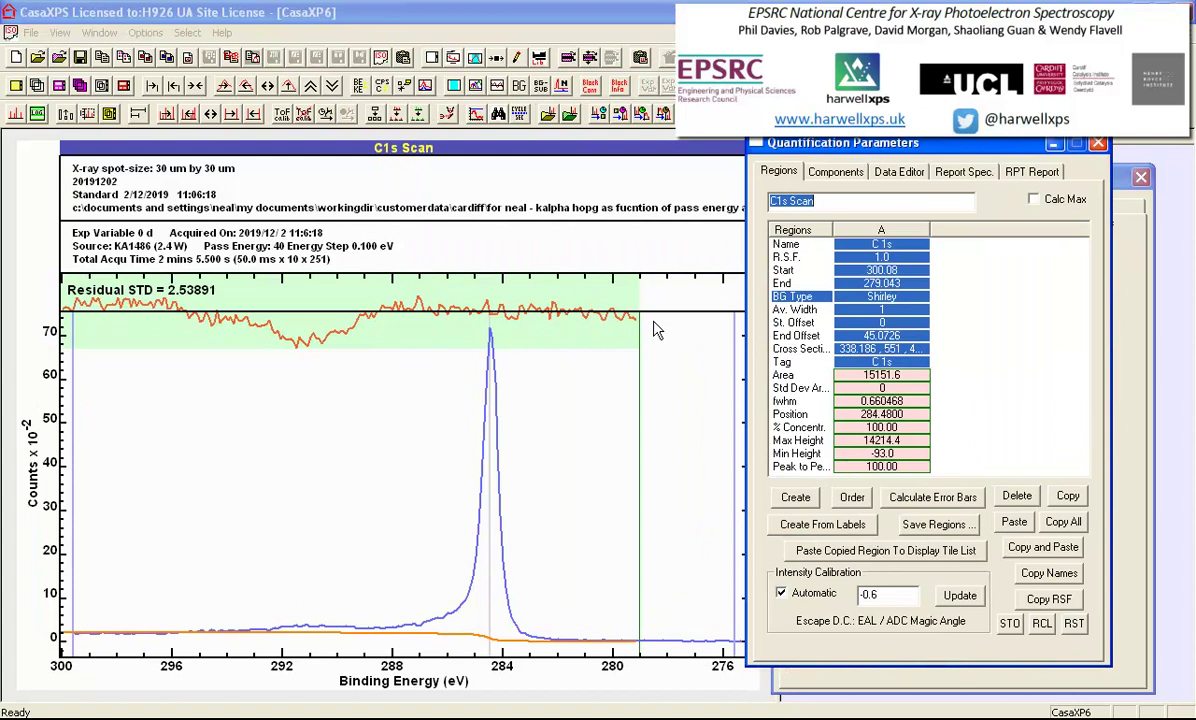
{"action": "left_click_drag", "start_coordinate": [757, 347], "coordinate": [752, 346]}
{"action": "left_click_drag", "start_coordinate": [80, 454], "coordinate": [35, 445]}
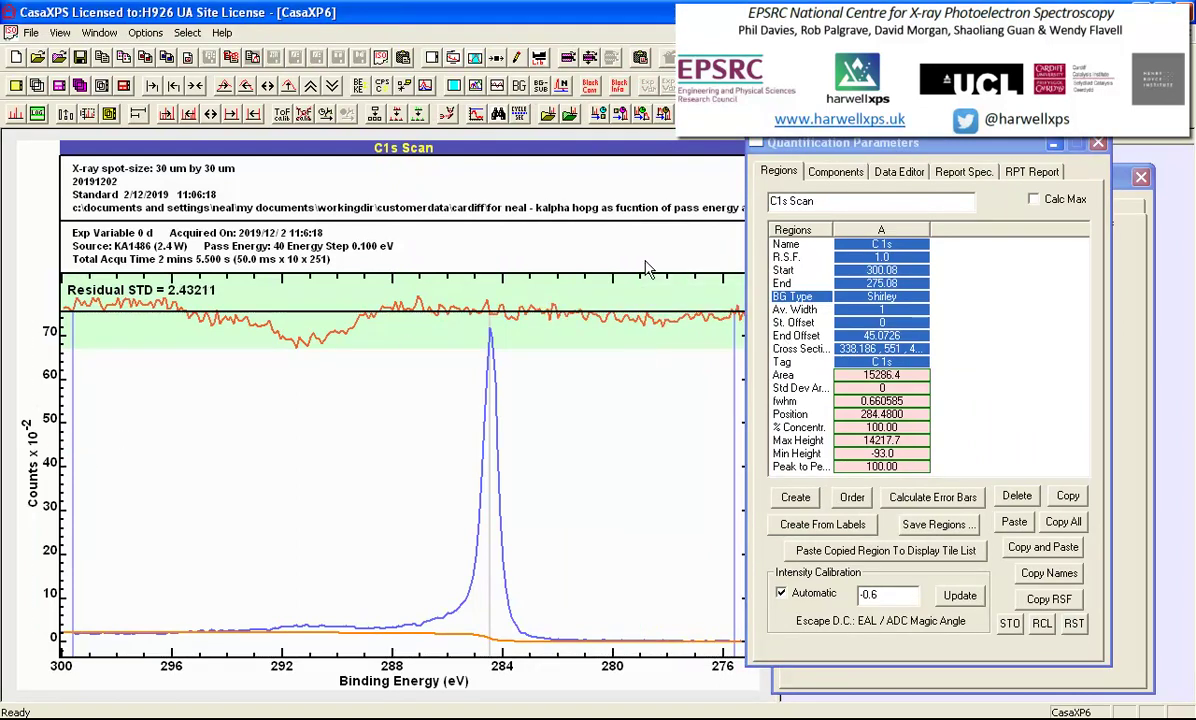
- Change the region's background type from Shirley to Zero
{"action": "left_click", "coordinate": [876, 296]}
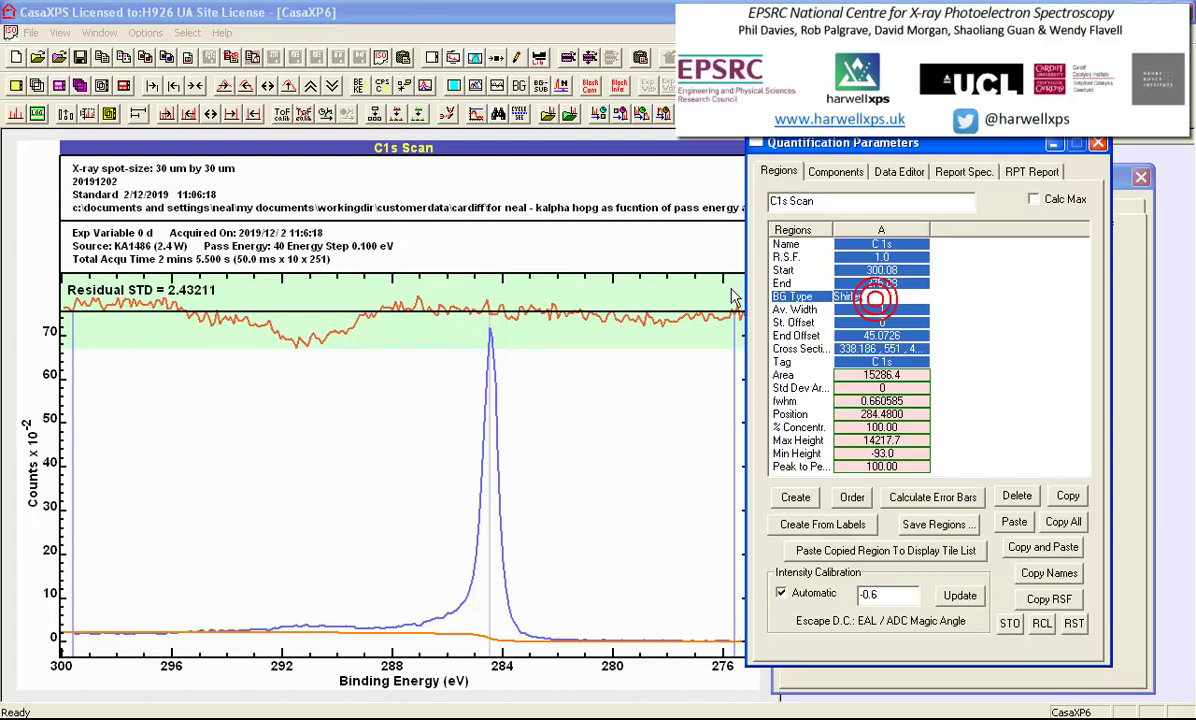
{"action": "type", "text": "Zero"}
{"action": "key", "text": "Return"}
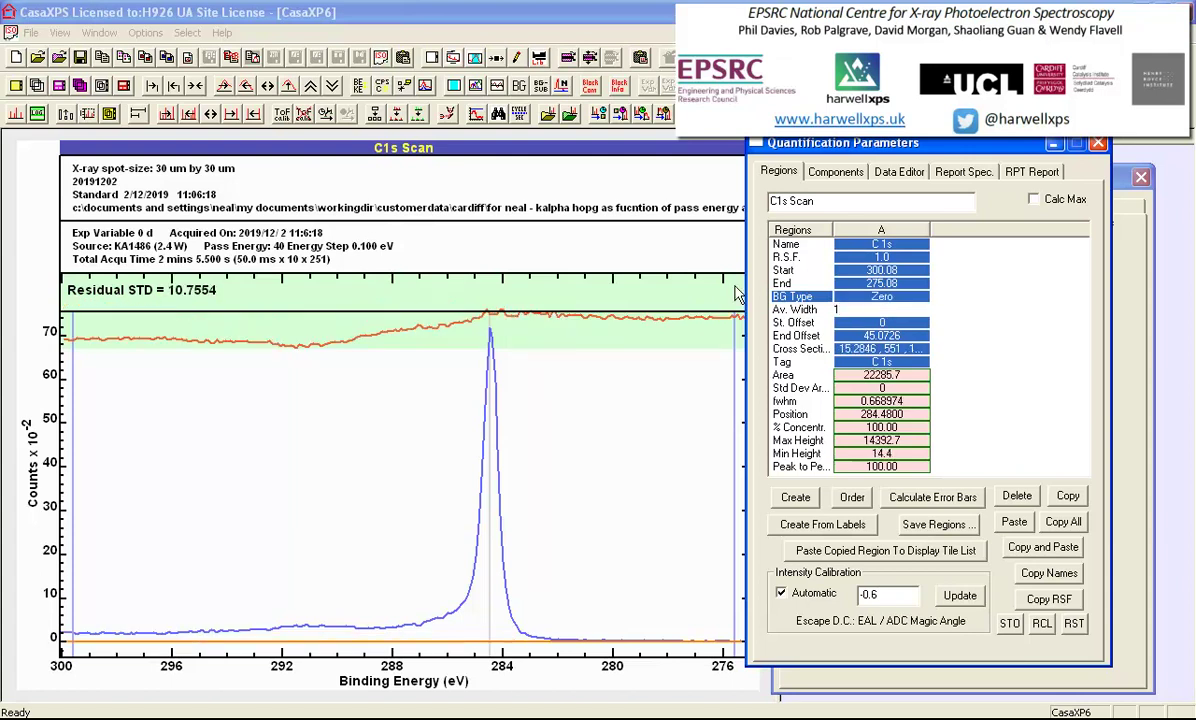
- Open the uniqueness scan setup for the C 1s component's line shape
{"action": "left_click", "coordinate": [810, 171]}
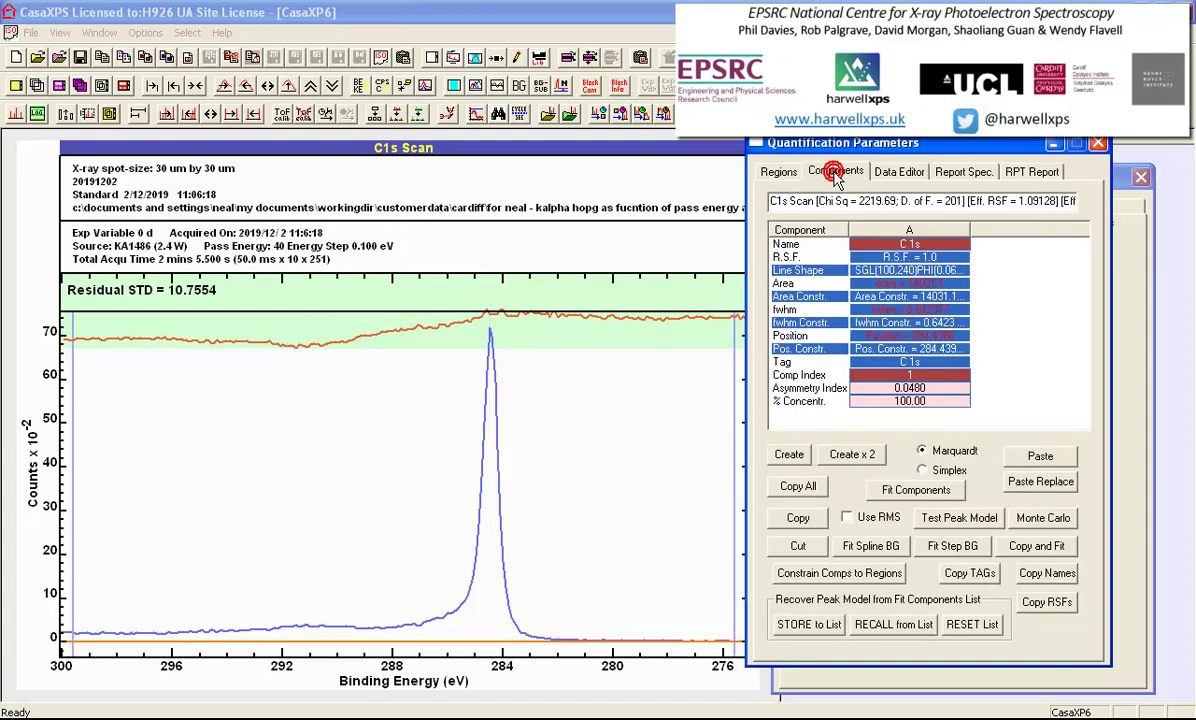
{"action": "left_click", "coordinate": [875, 269]}
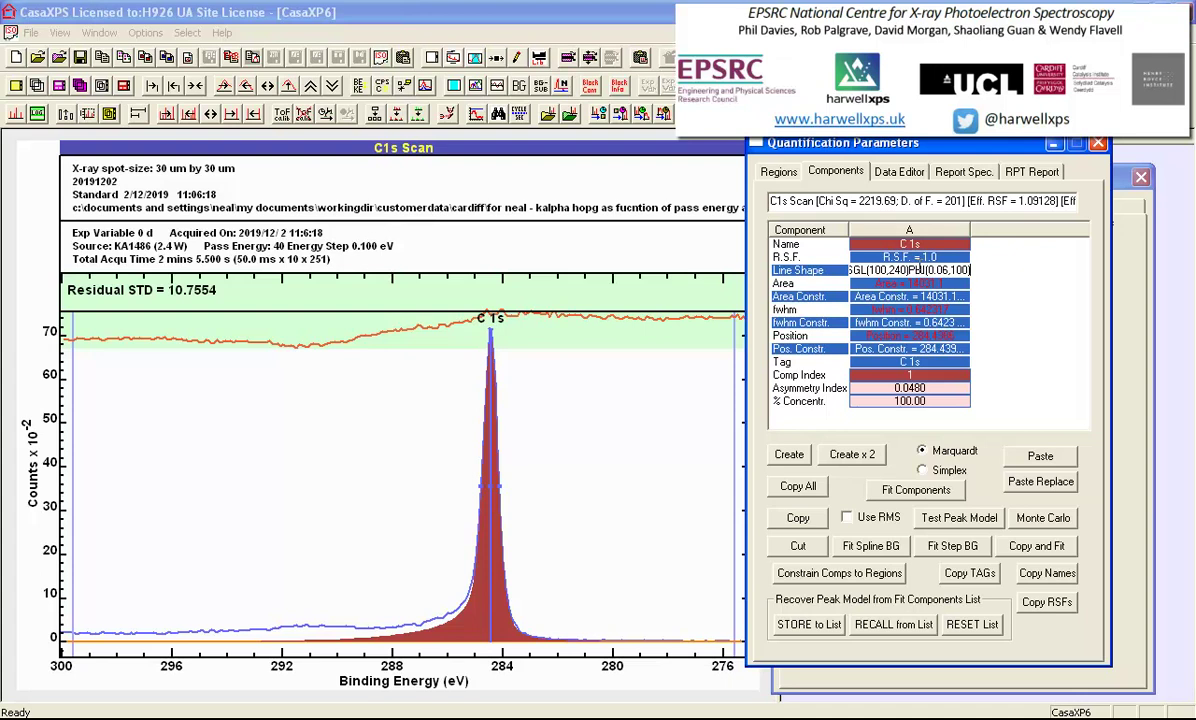
{"action": "left_click", "coordinate": [952, 519]}
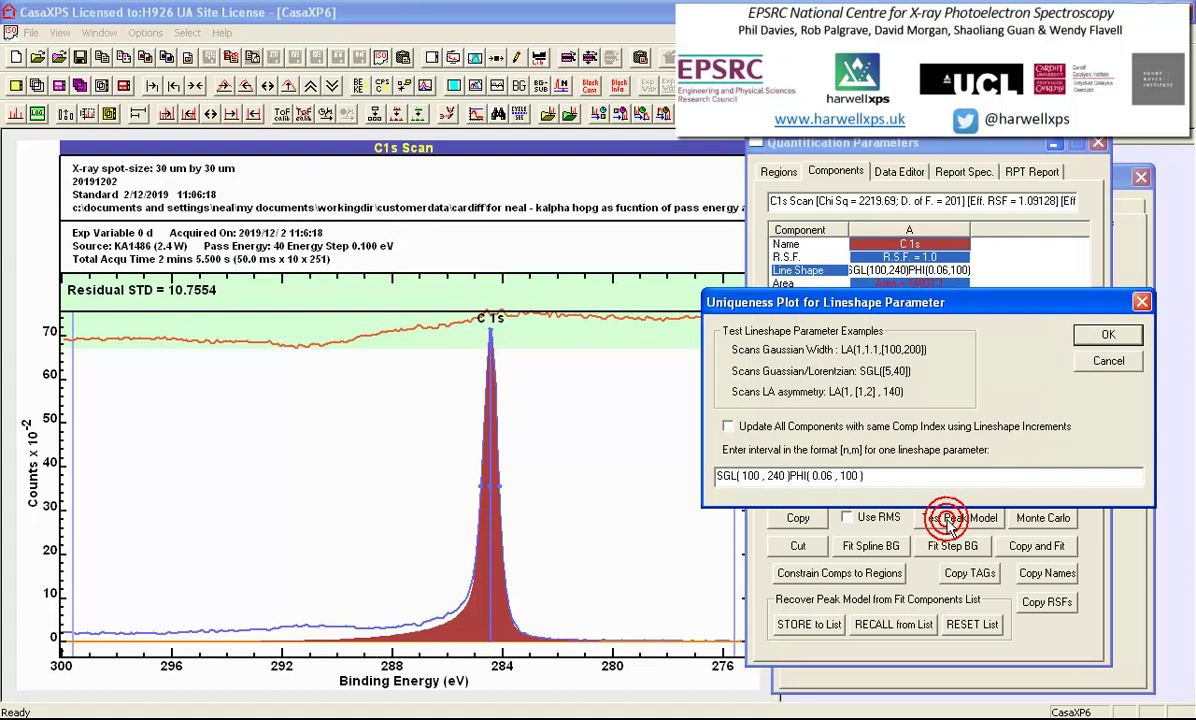
- Replace the 0.06 asymmetry with the interval [0,1] and accept the scan settings
{"action": "left_click", "coordinate": [832, 475]}
{"action": "left_click_drag", "start_coordinate": [814, 476], "coordinate": [831, 472]}
{"action": "type", "text": "[0,1]"}
{"action": "double_click", "coordinate": [819, 477]}
{"action": "left_click", "coordinate": [1108, 337]}
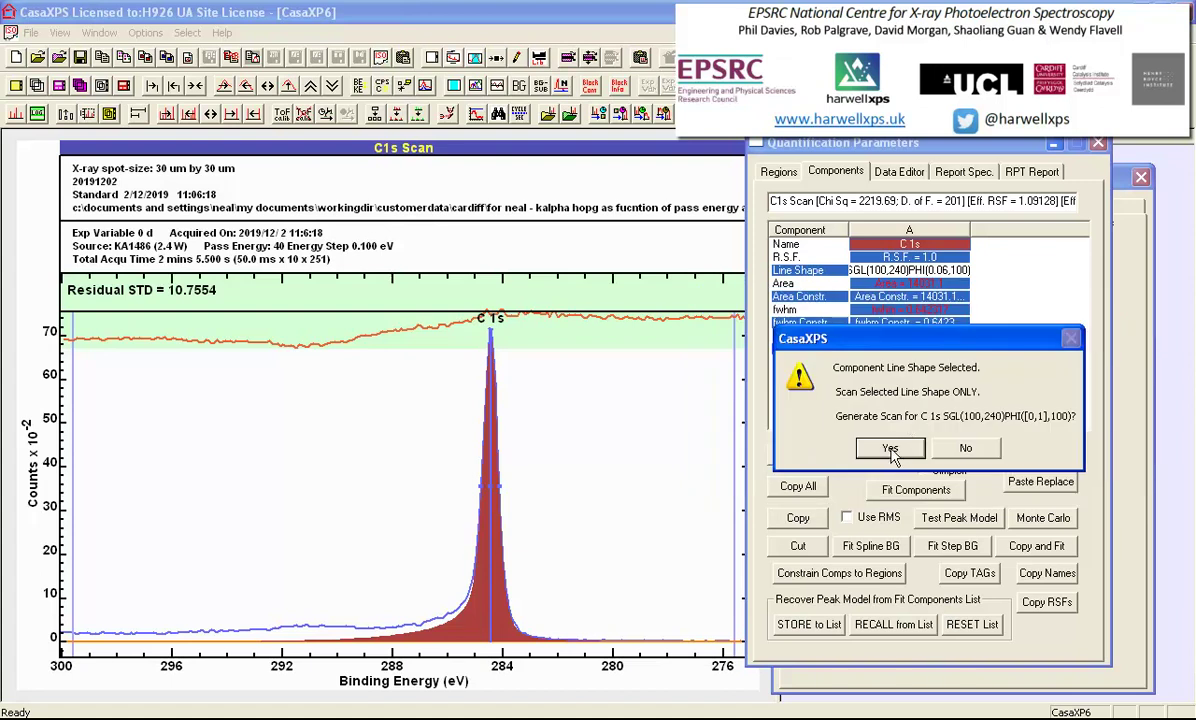
- Generate the 31 SGL(100,240)PHI asymmetry variants, close both windows, and overlay them all normalised
{"action": "left_click", "coordinate": [890, 450]}
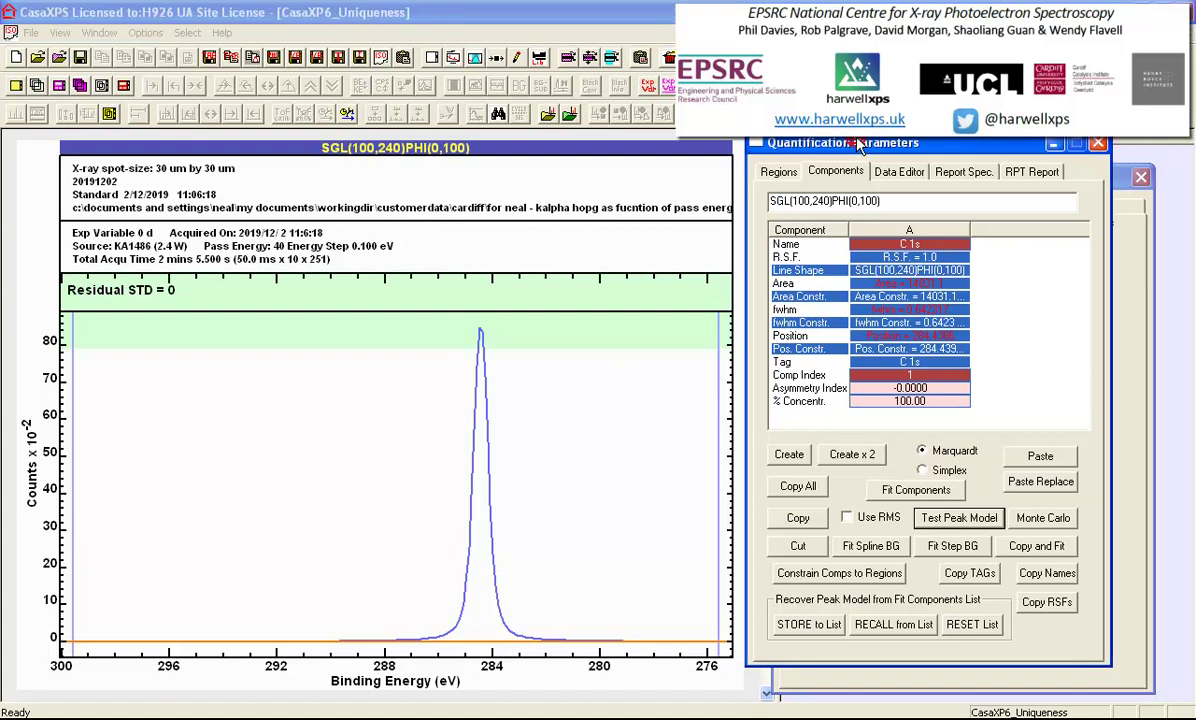
{"action": "left_click_drag", "start_coordinate": [860, 143], "coordinate": [895, 257]}
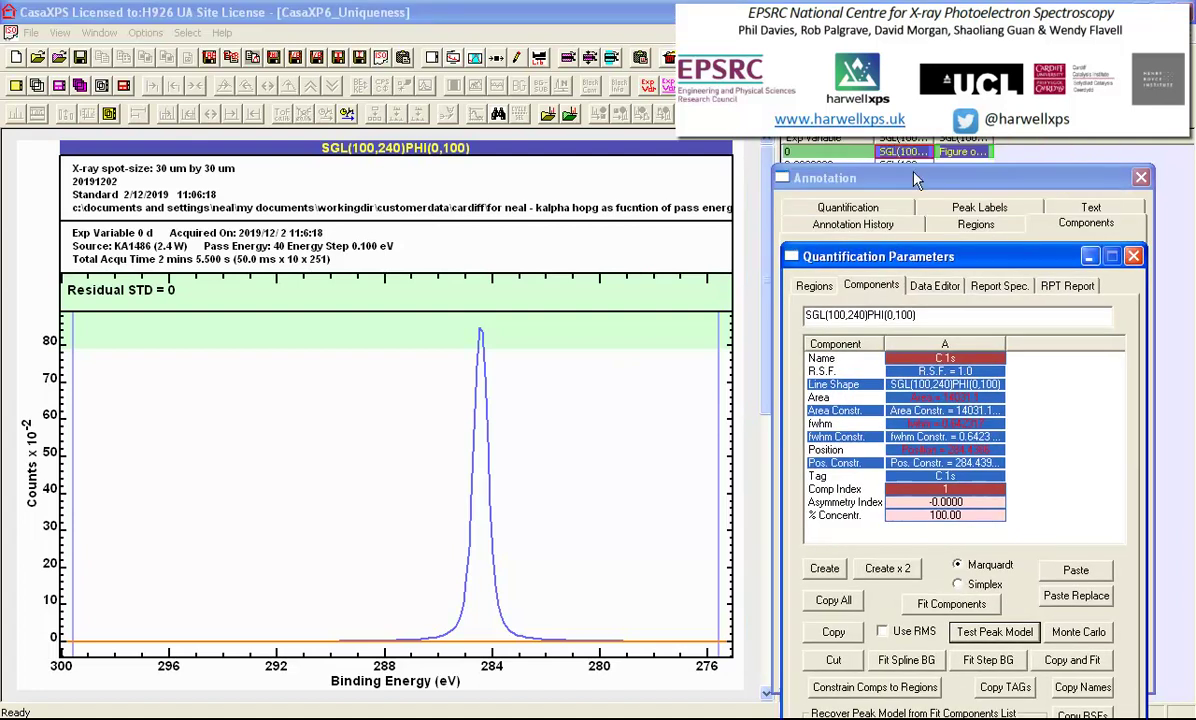
{"action": "left_click", "coordinate": [1140, 178]}
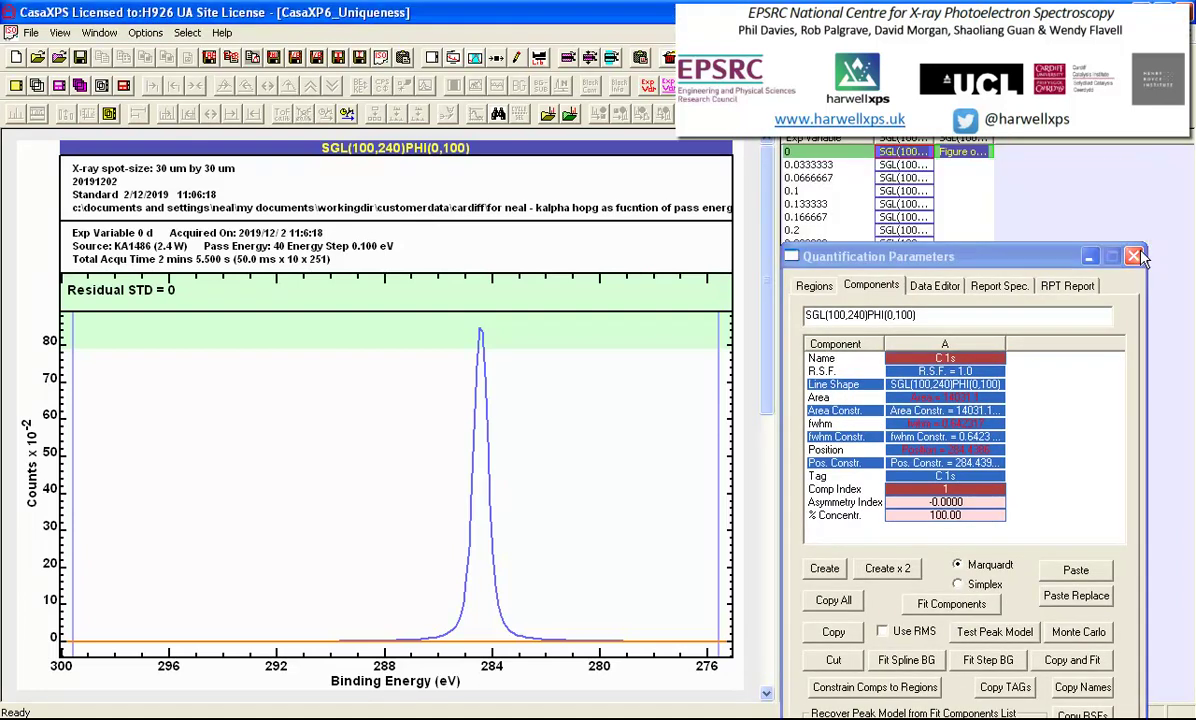
{"action": "left_click", "coordinate": [1134, 254]}
{"action": "left_click", "coordinate": [826, 137]}
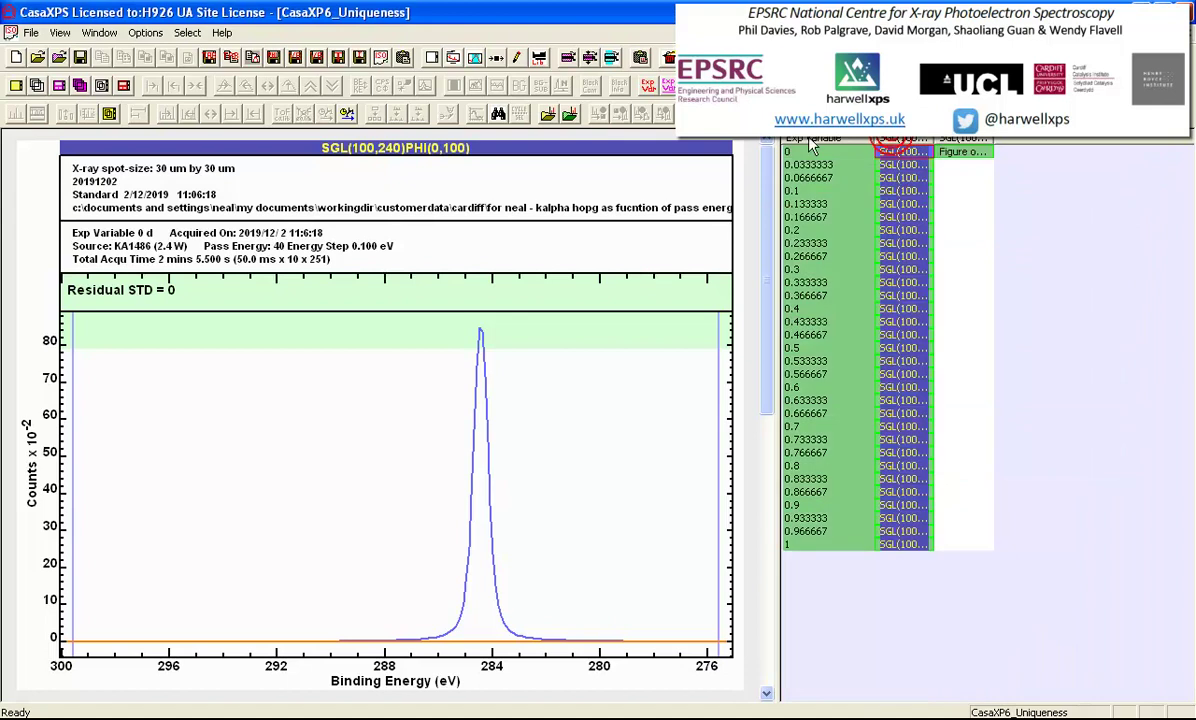
{"action": "left_click", "coordinate": [36, 85]}
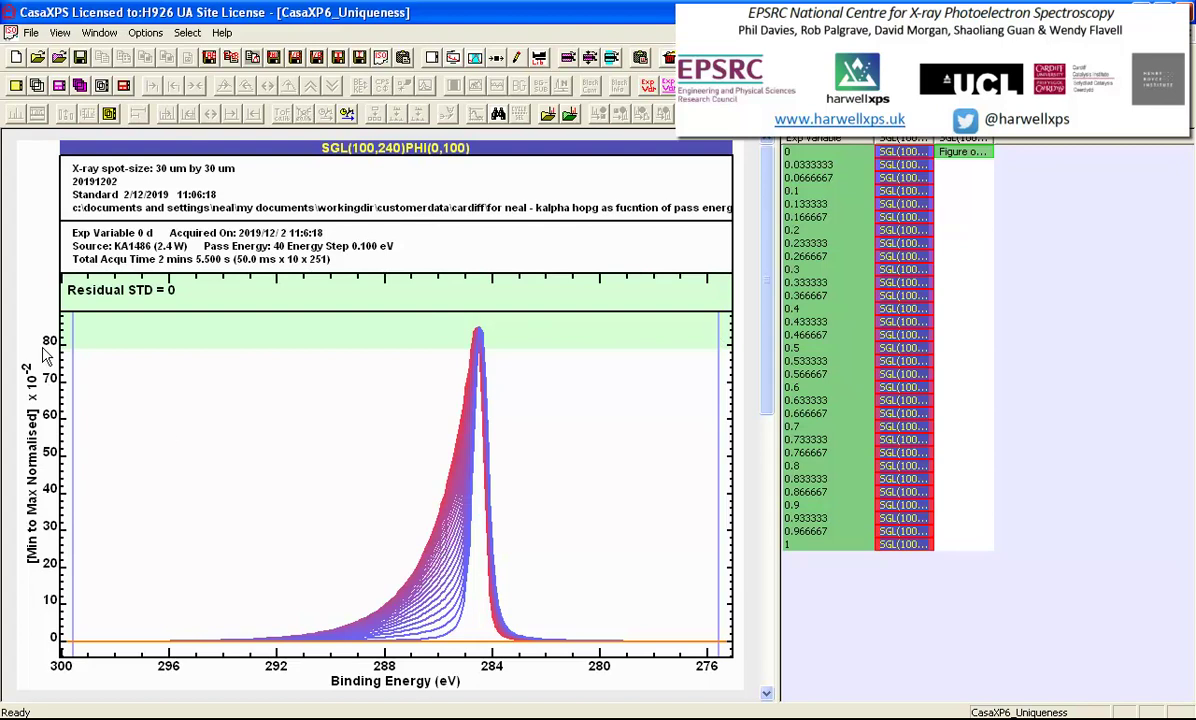
{"action": "left_click", "coordinate": [576, 300]}
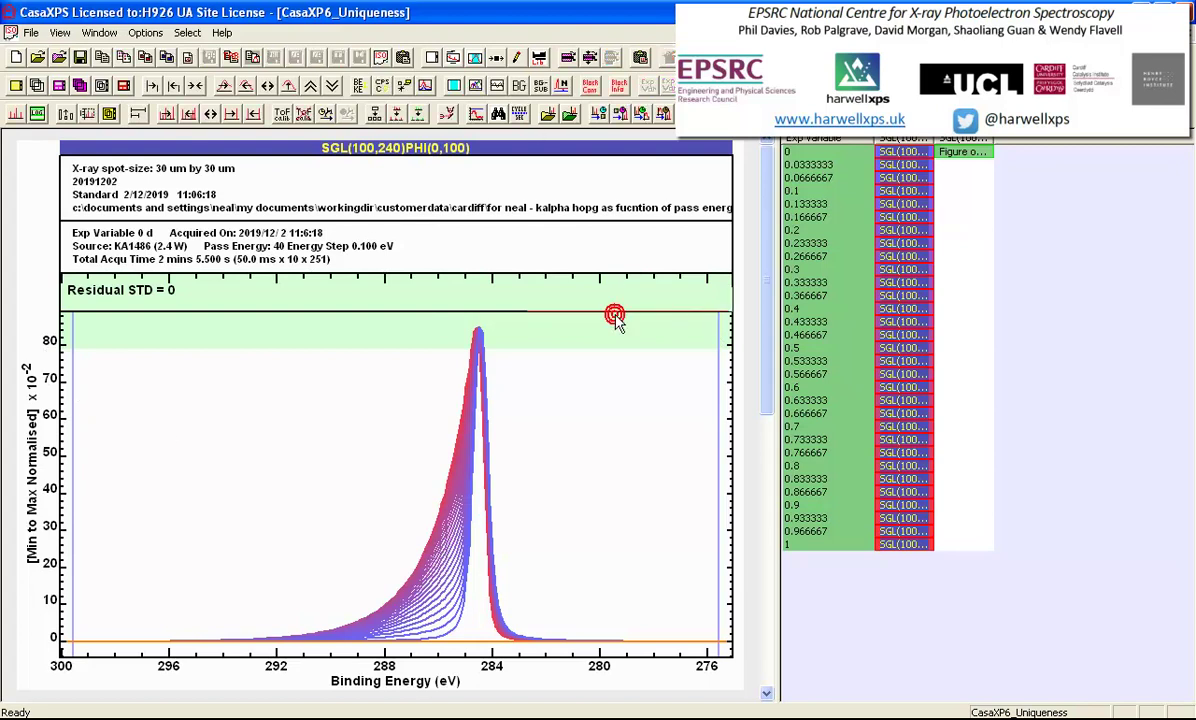
{"action": "left_click", "coordinate": [530, 84]}
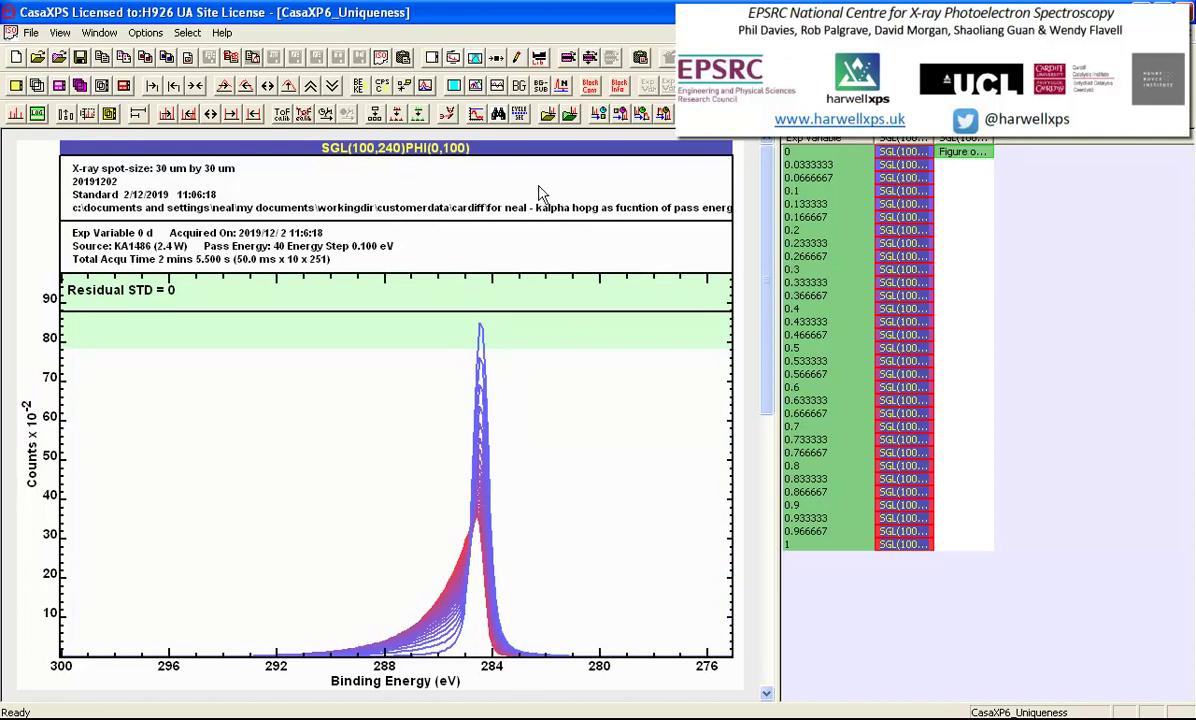
{"action": "left_click", "coordinate": [563, 86]}
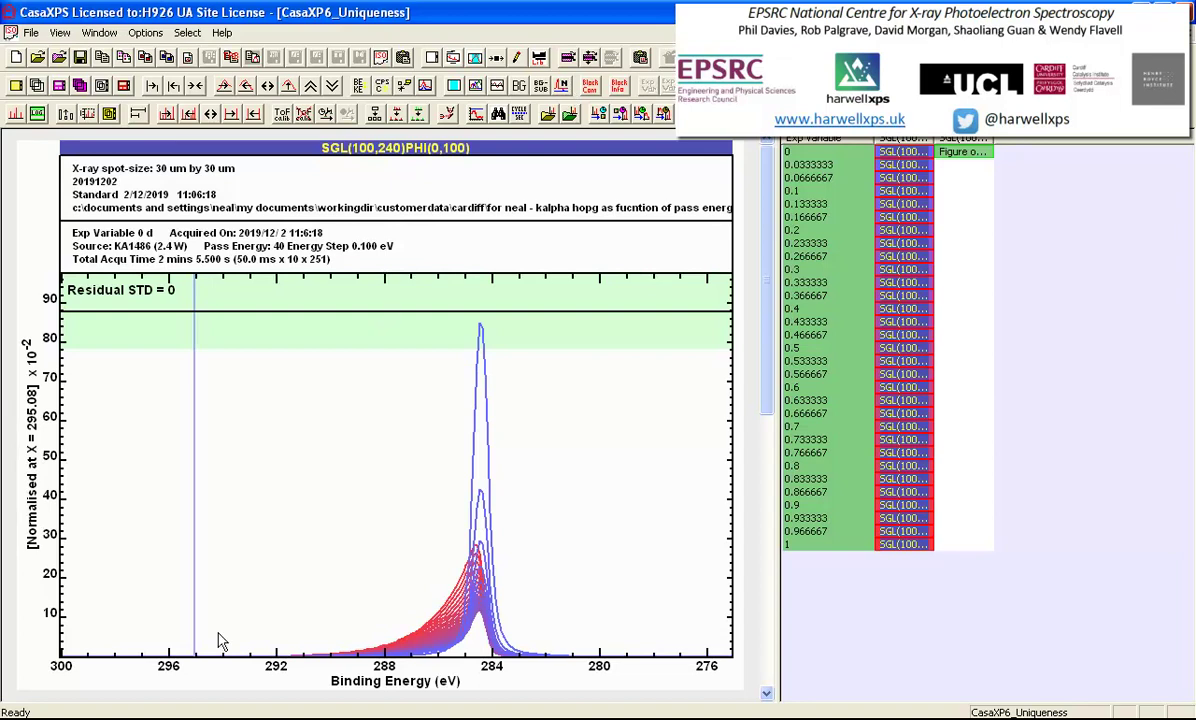
{"action": "left_click", "coordinate": [524, 86]}
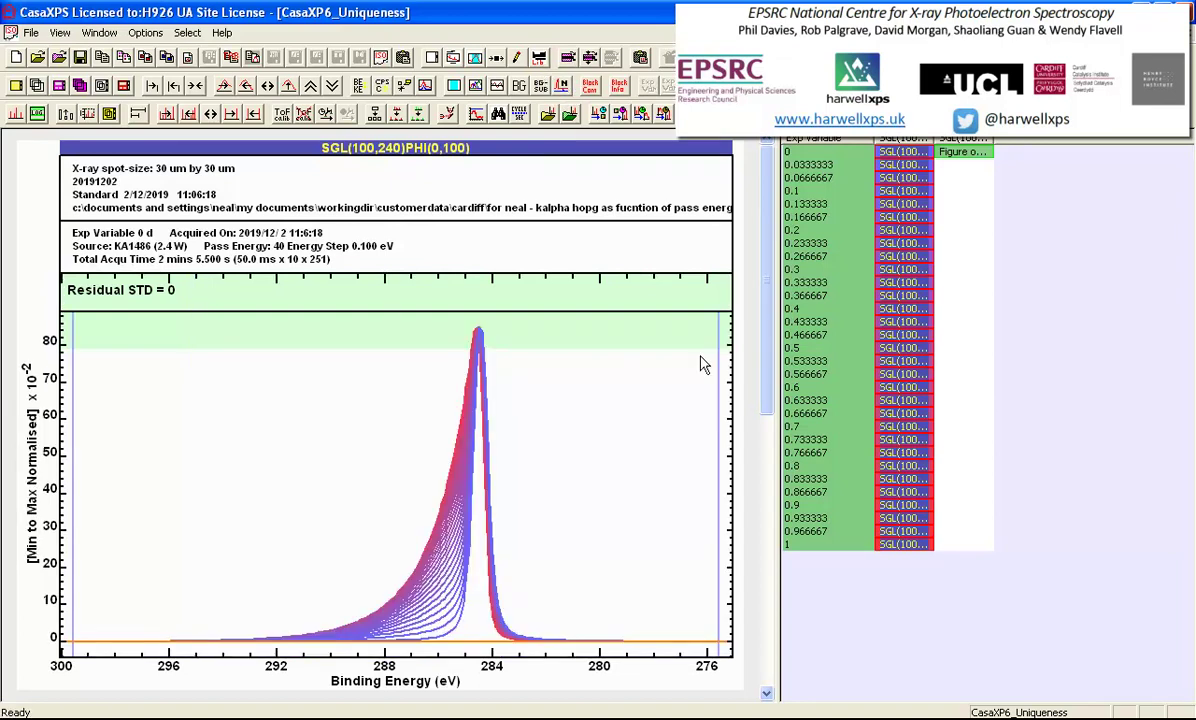